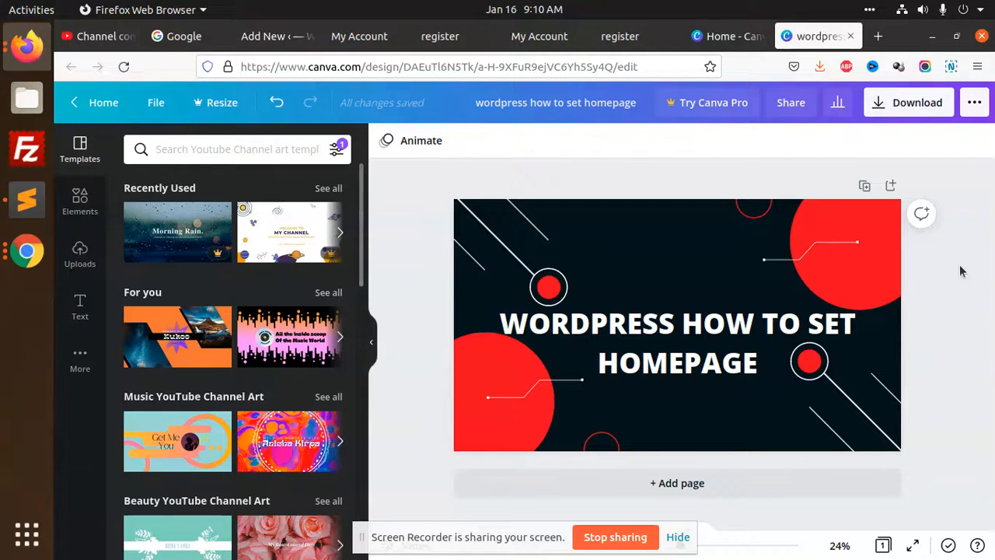
Open the site root localhost/wordpressnew/ in the My Account tab and look over the current homepage
{"action": "left_click", "coordinate": [362, 37]}
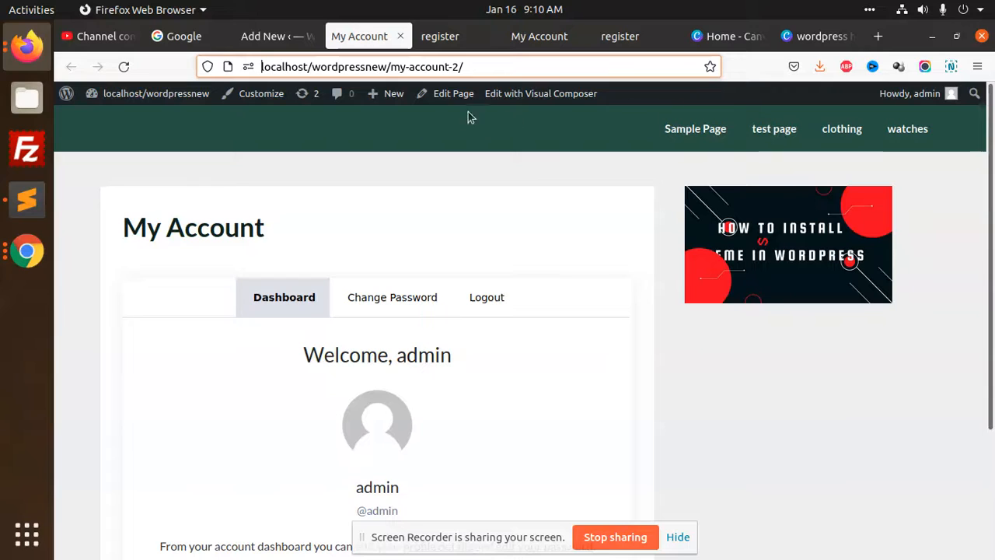
{"action": "left_click_drag", "start_coordinate": [391, 67], "coordinate": [262, 67]}
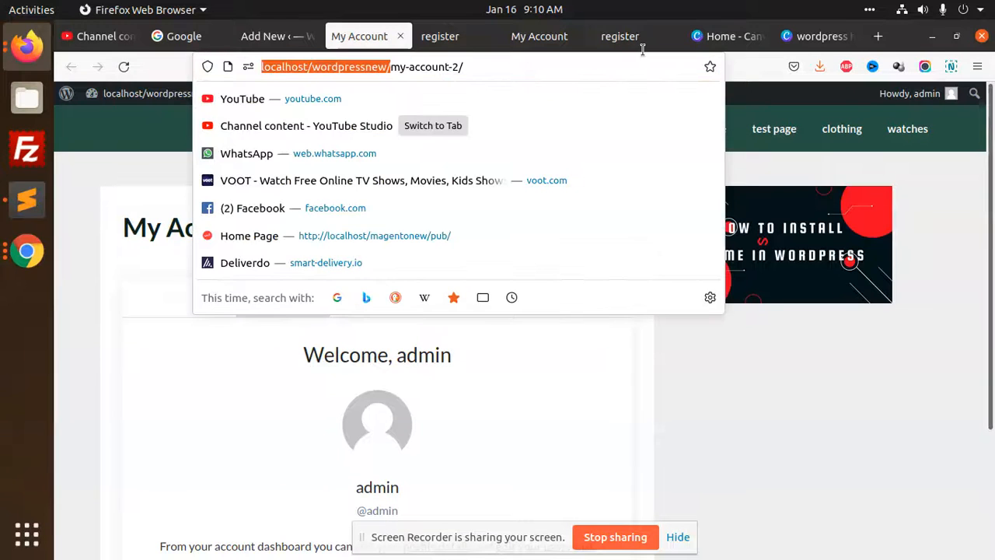
{"action": "left_click", "coordinate": [517, 60]}
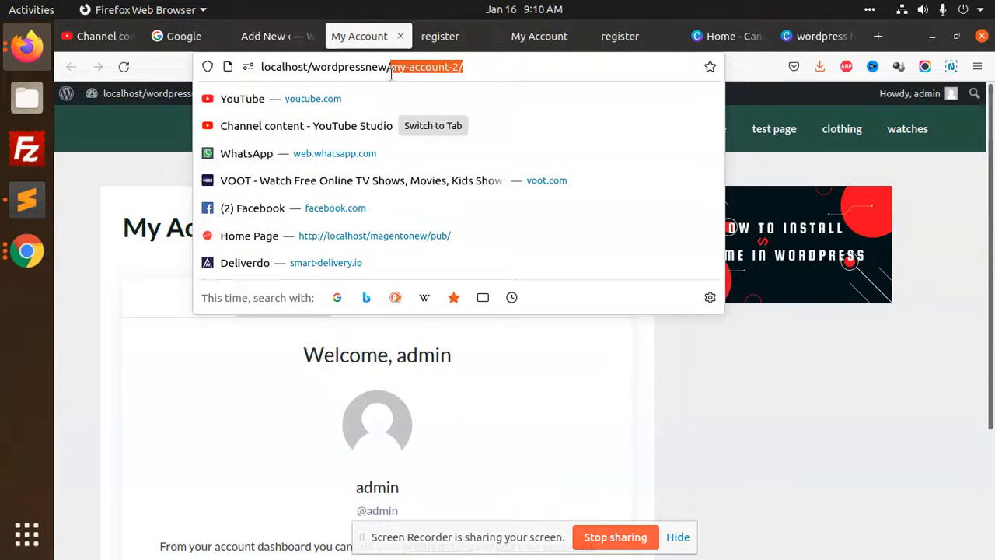
{"action": "key", "text": "BackSpace"}
{"action": "key", "text": "Return"}
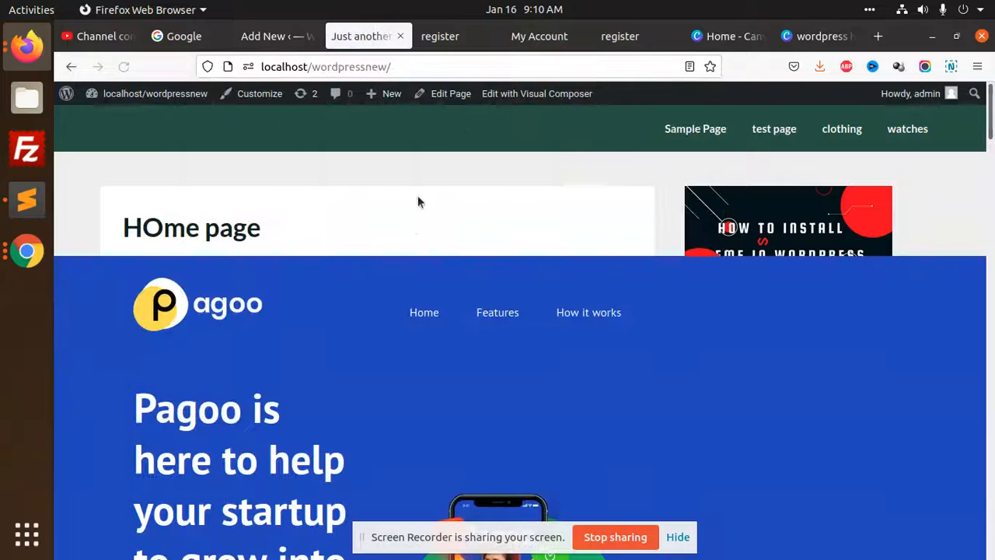
{"action": "scroll", "coordinate": [446, 242], "scroll_direction": "down", "scroll_amount": 10}
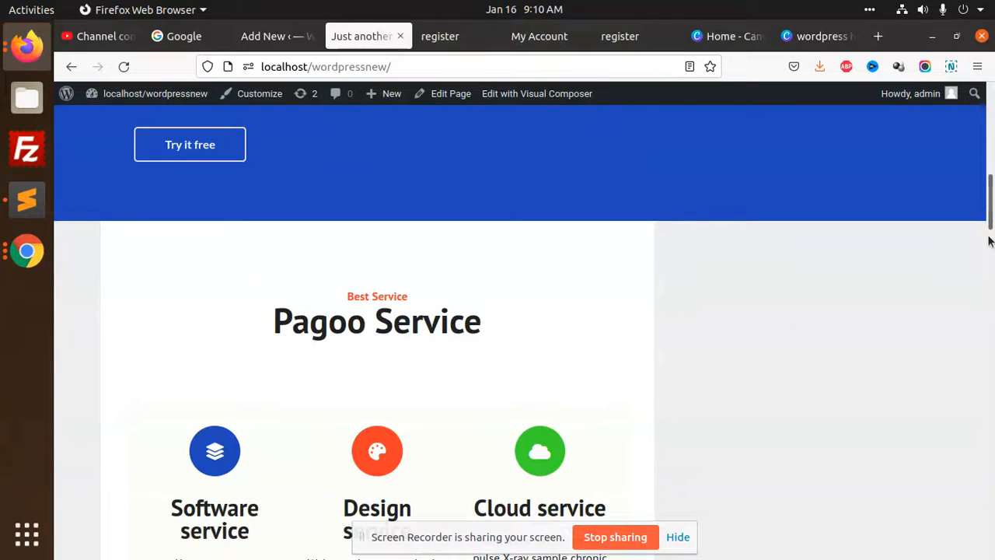
{"action": "left_click_drag", "start_coordinate": [990, 243], "coordinate": [992, 93]}
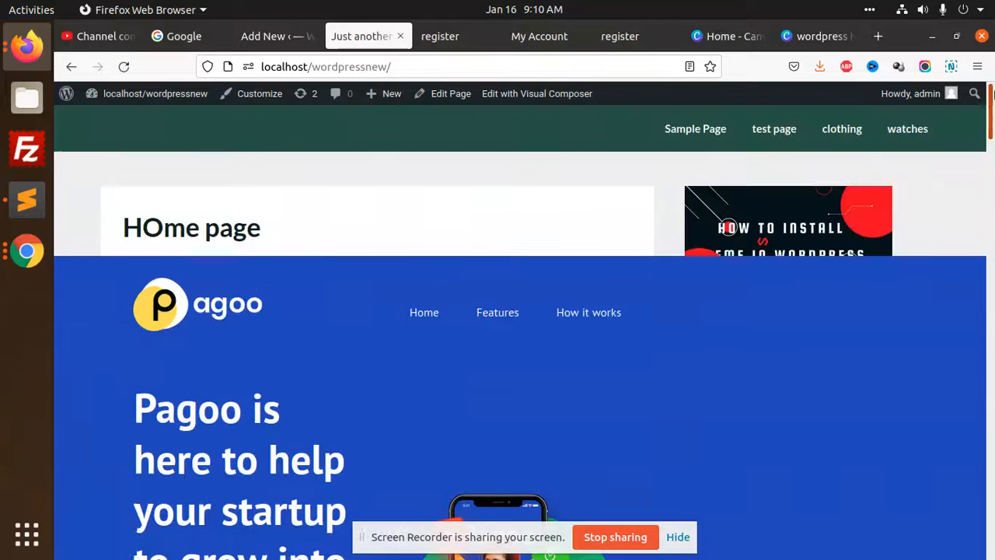
Open the WordPress Reading settings in a new tab from the admin dashboard and go to the homepage display options
{"action": "left_click", "coordinate": [298, 39]}
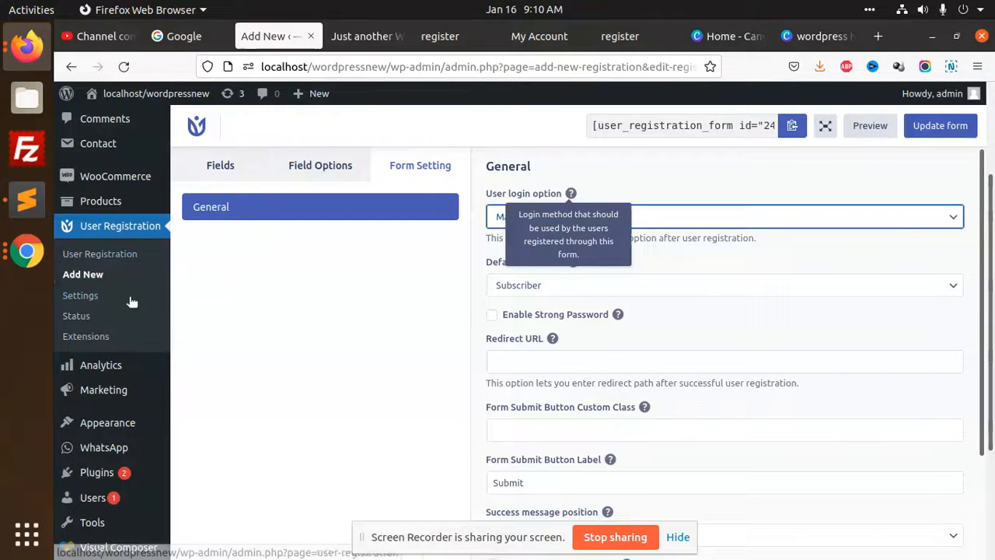
{"action": "scroll", "coordinate": [131, 311], "scroll_direction": "up", "scroll_amount": 3}
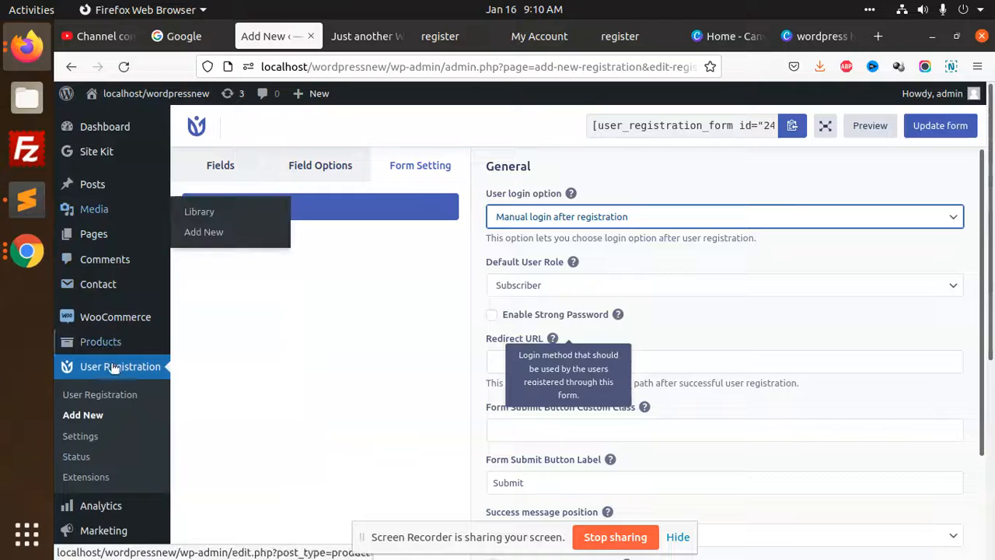
{"action": "scroll", "coordinate": [128, 369], "scroll_direction": "down", "scroll_amount": 4}
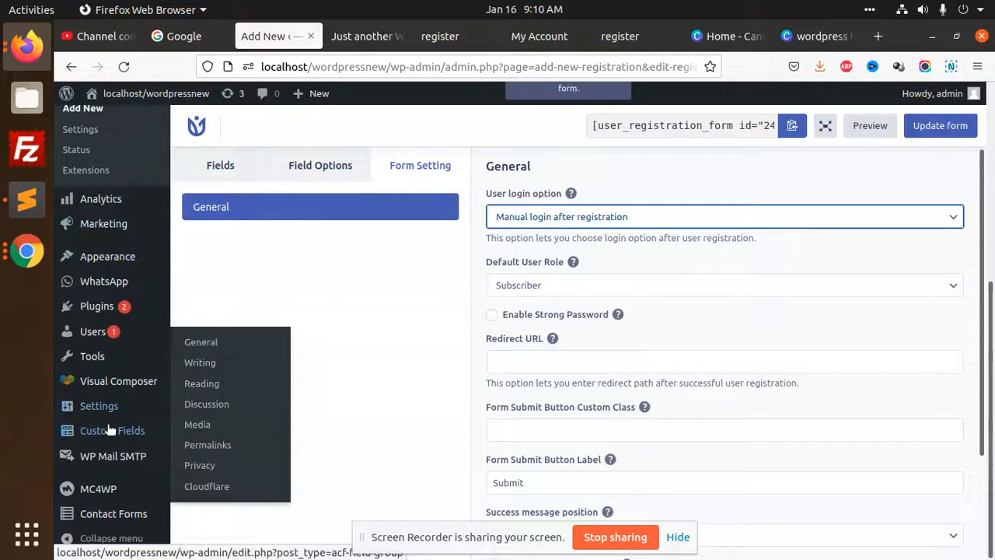
{"action": "mouse_move", "coordinate": [113, 410]}
{"action": "middle_click", "coordinate": [210, 379]}
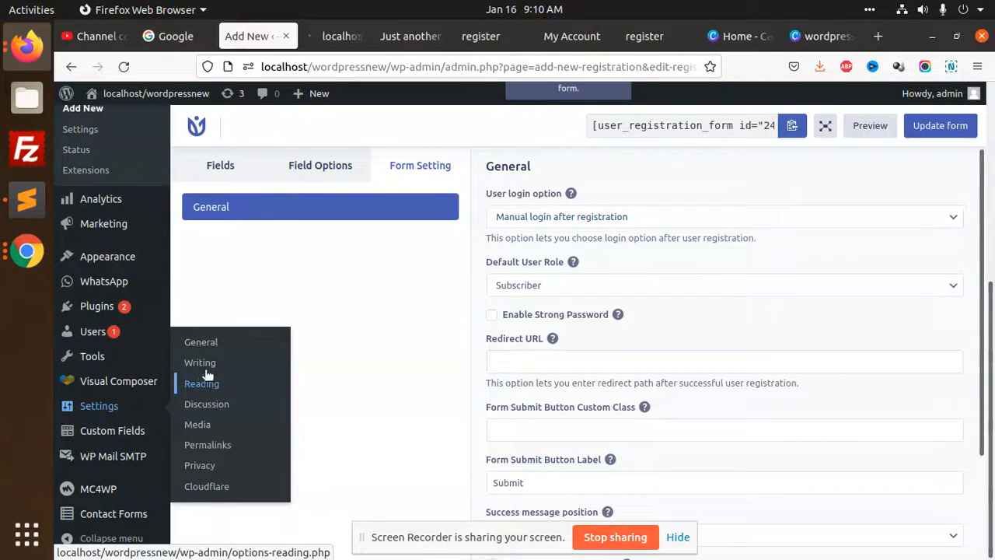
{"action": "left_click", "coordinate": [335, 36]}
{"action": "scroll", "coordinate": [382, 348], "scroll_direction": "down", "scroll_amount": 5}
{"action": "scroll", "coordinate": [382, 348], "scroll_direction": "down", "scroll_amount": 4}
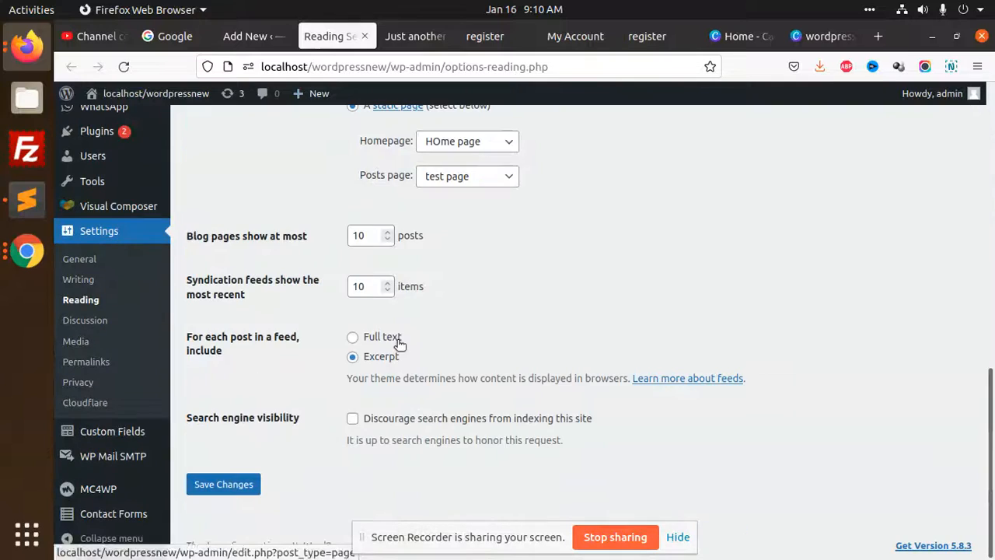
Set the homepage to display your latest posts and save the reading settings
{"action": "scroll", "coordinate": [400, 344], "scroll_direction": "up", "scroll_amount": 2}
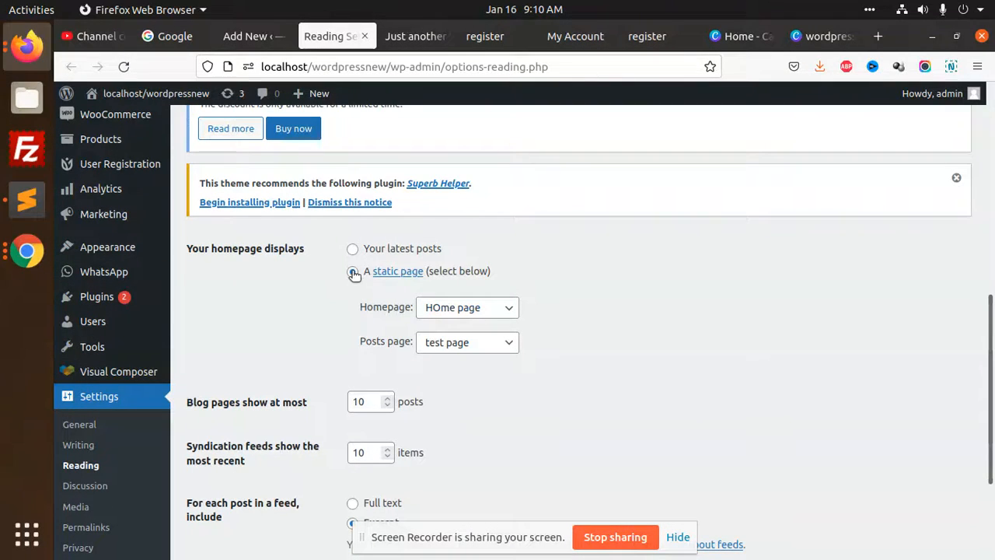
{"action": "left_click", "coordinate": [354, 250]}
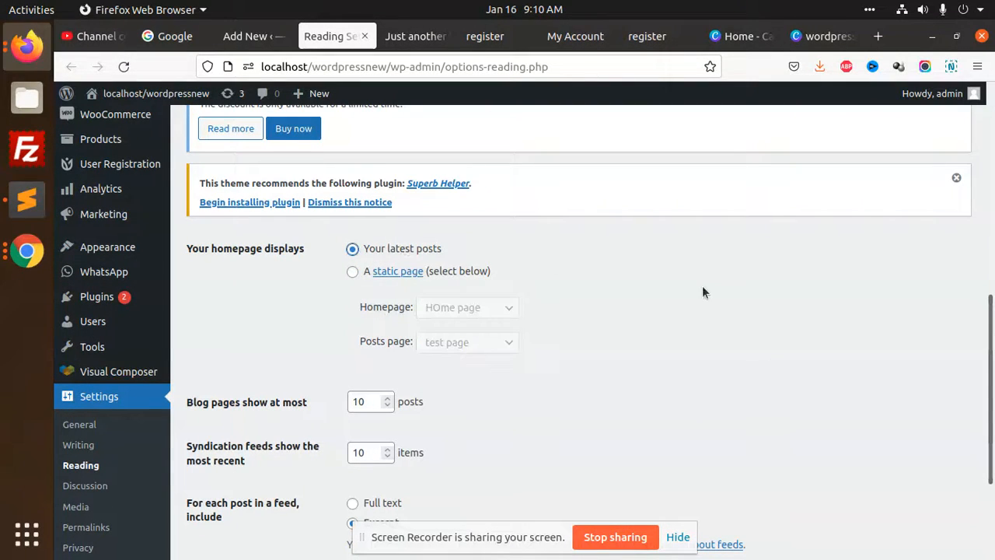
{"action": "scroll", "coordinate": [428, 311], "scroll_direction": "down", "scroll_amount": 2}
{"action": "left_click", "coordinate": [222, 482]}
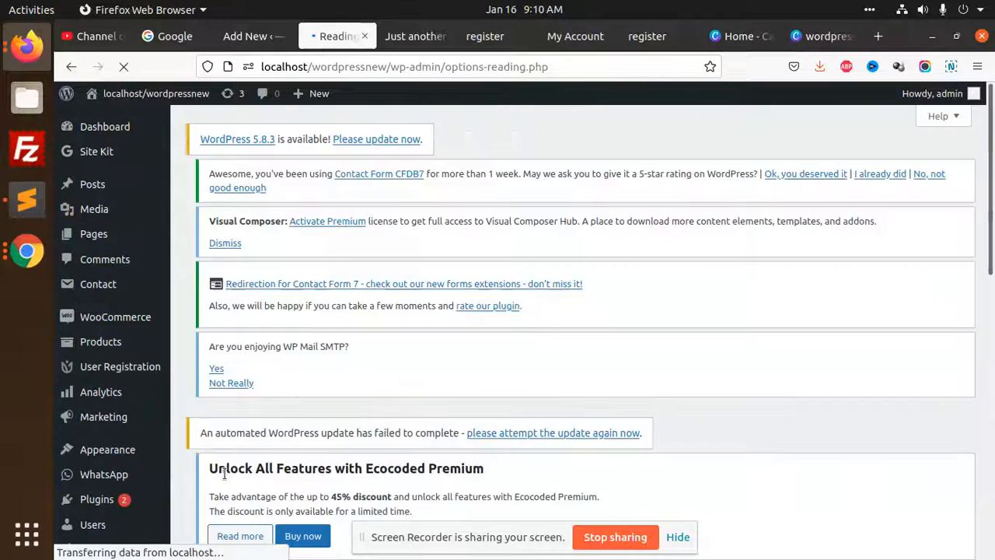
Visit the site in a new tab and look over the posts on its front page
{"action": "mouse_move", "coordinate": [137, 98]}
{"action": "left_click", "coordinate": [117, 120]}
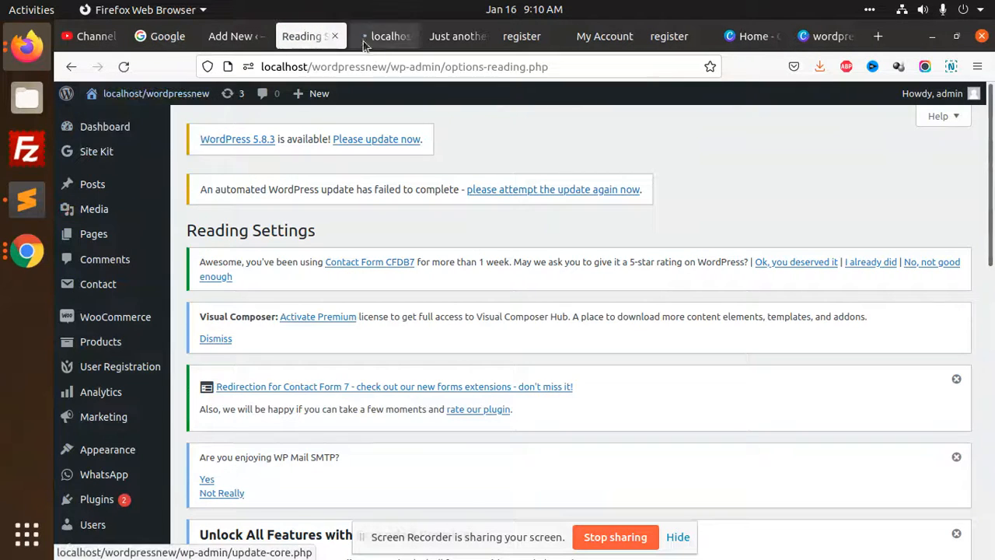
{"action": "scroll", "coordinate": [319, 295], "scroll_direction": "down", "scroll_amount": 8}
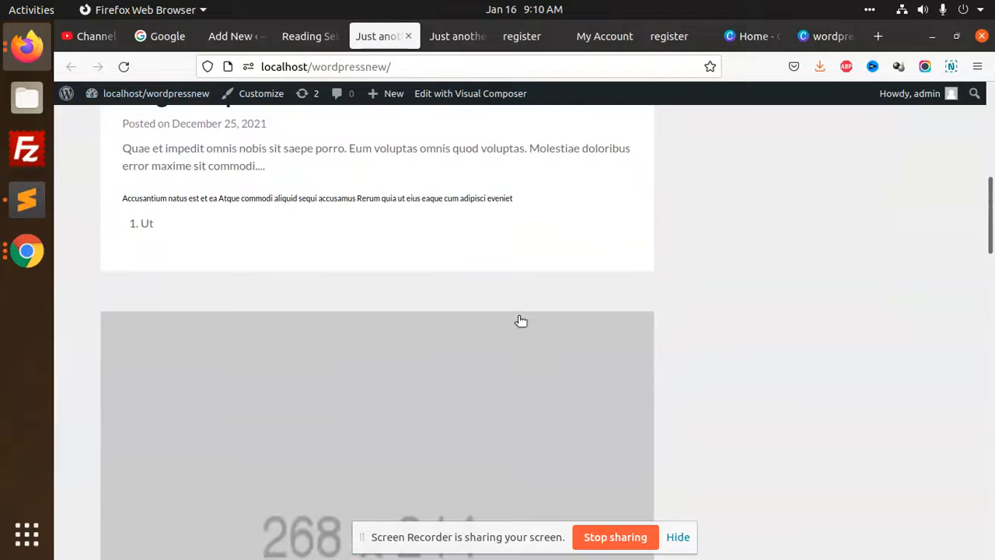
{"action": "scroll", "coordinate": [378, 371], "scroll_direction": "up", "scroll_amount": 5}
In the Reading settings, switch the homepage display to a static page and choose HOme page as the homepage
{"action": "left_click", "coordinate": [325, 38]}
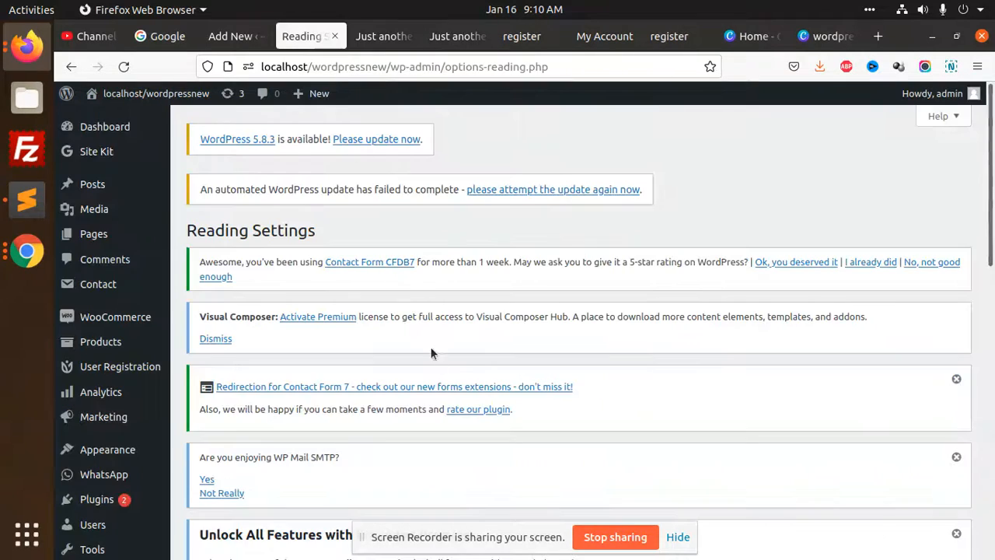
{"action": "scroll", "coordinate": [426, 337], "scroll_direction": "down", "scroll_amount": 5}
{"action": "scroll", "coordinate": [475, 350], "scroll_direction": "down", "scroll_amount": 6}
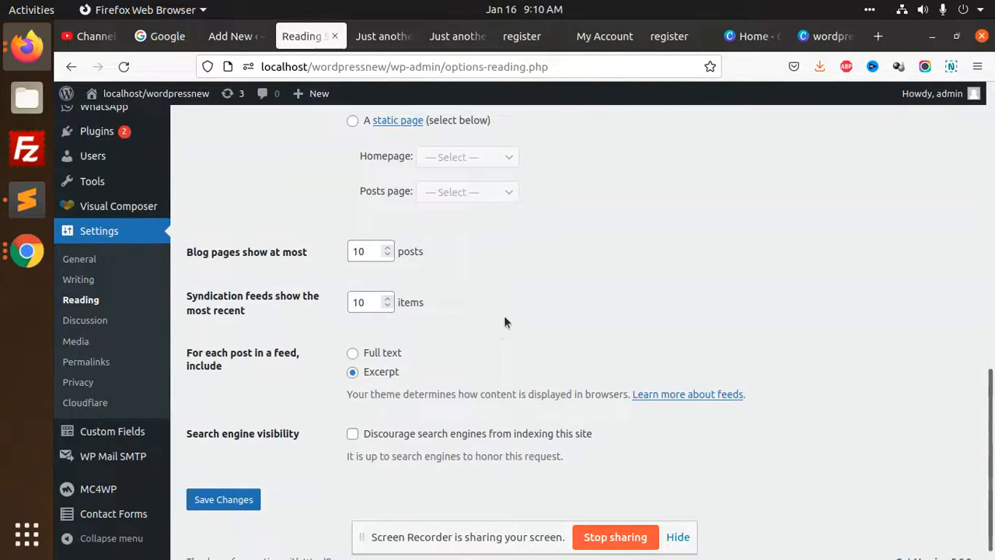
{"action": "scroll", "coordinate": [504, 319], "scroll_direction": "up", "scroll_amount": 1}
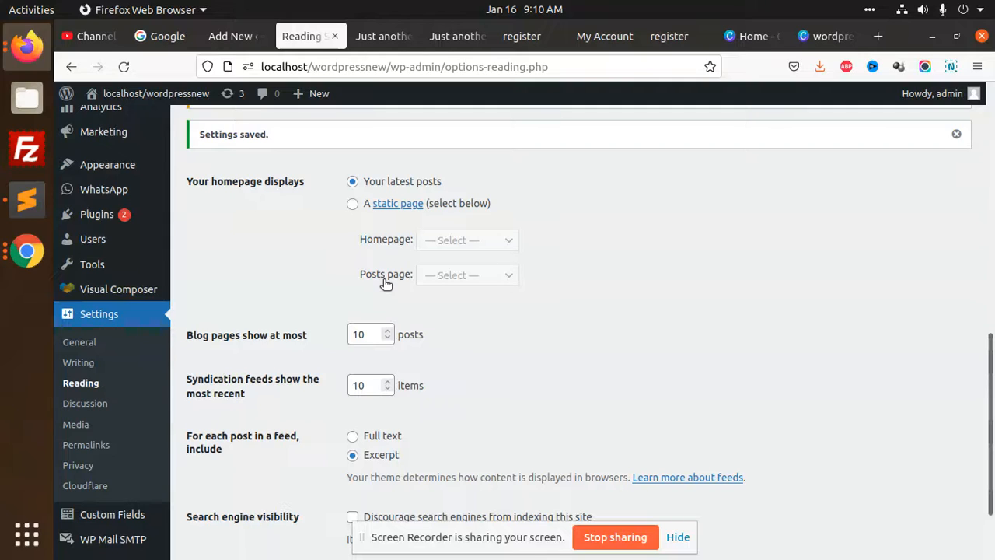
{"action": "left_click", "coordinate": [349, 204]}
{"action": "left_click", "coordinate": [491, 249]}
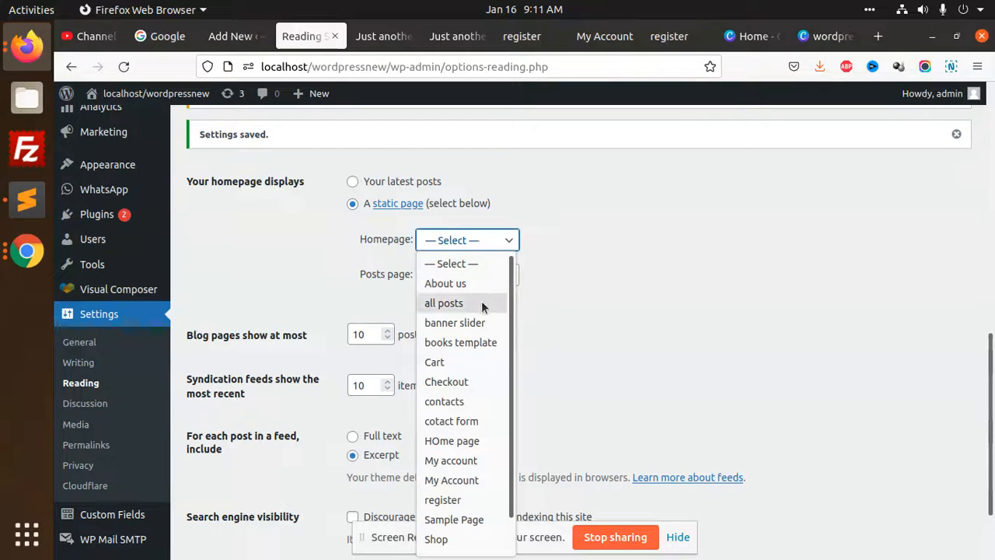
{"action": "left_click", "coordinate": [467, 441]}
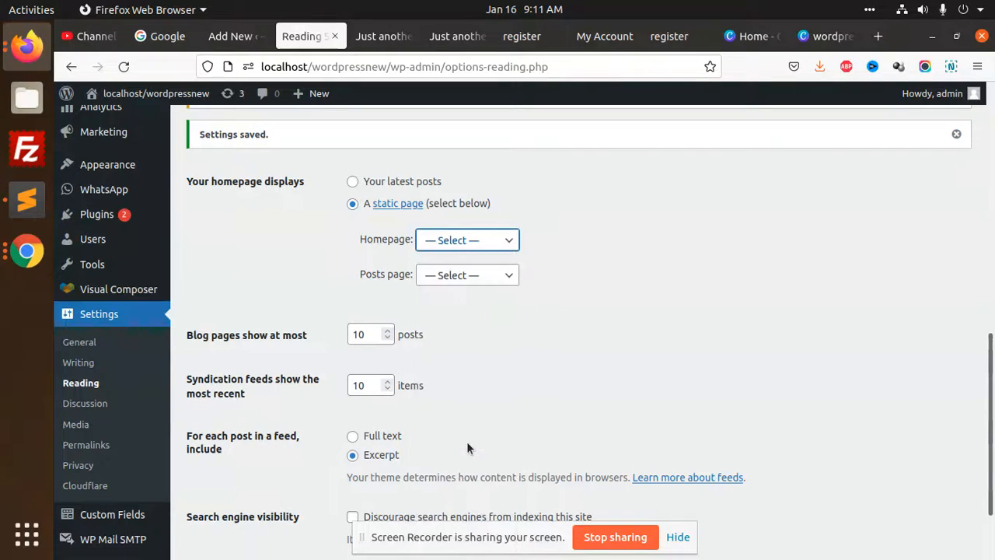
Set the posts page to all posts and save the reading settings
{"action": "left_click", "coordinate": [481, 274]}
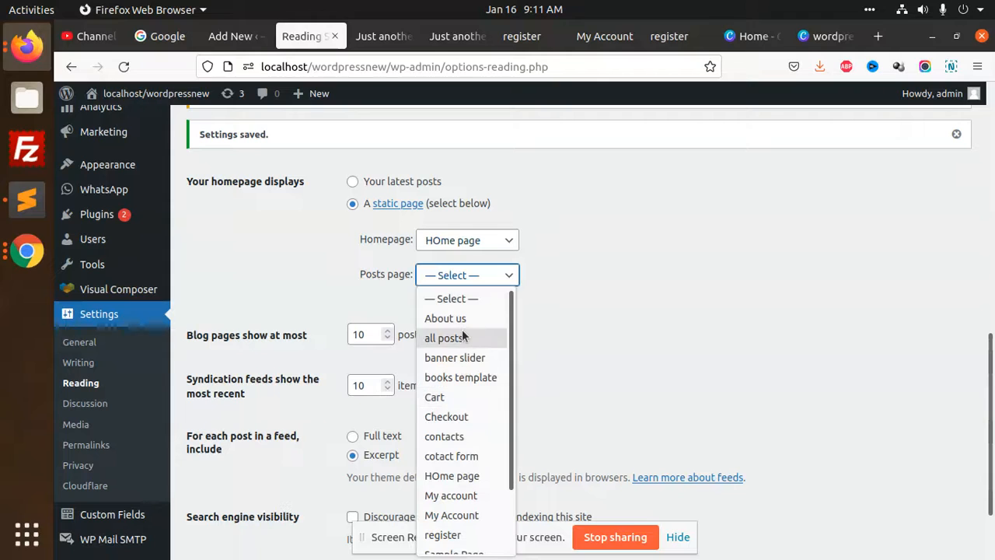
{"action": "left_click", "coordinate": [463, 337]}
{"action": "scroll", "coordinate": [487, 332], "scroll_direction": "down", "scroll_amount": 3}
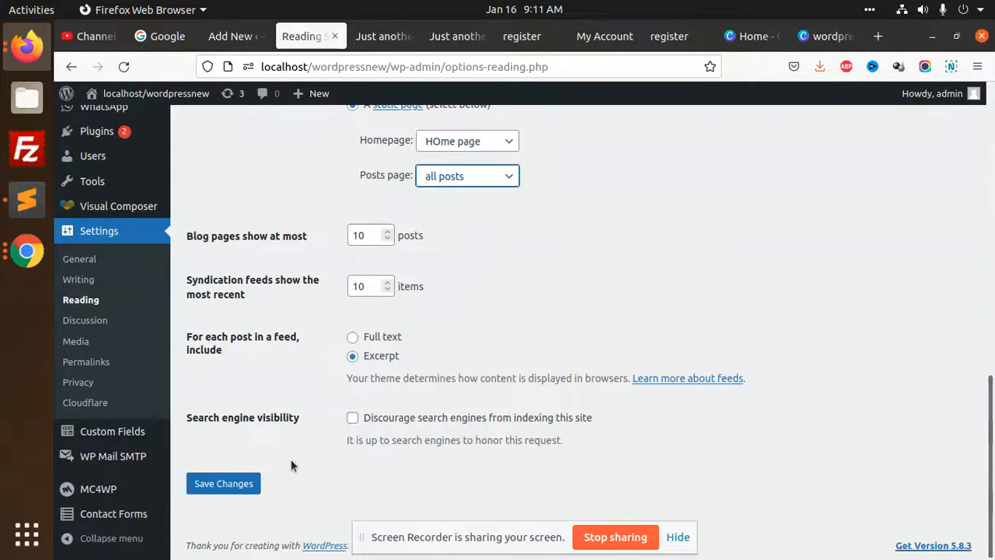
{"action": "left_click", "coordinate": [236, 481]}
Visit the site in a new tab to check the homepage, and review the static page selections in the Reading settings
{"action": "mouse_move", "coordinate": [194, 91]}
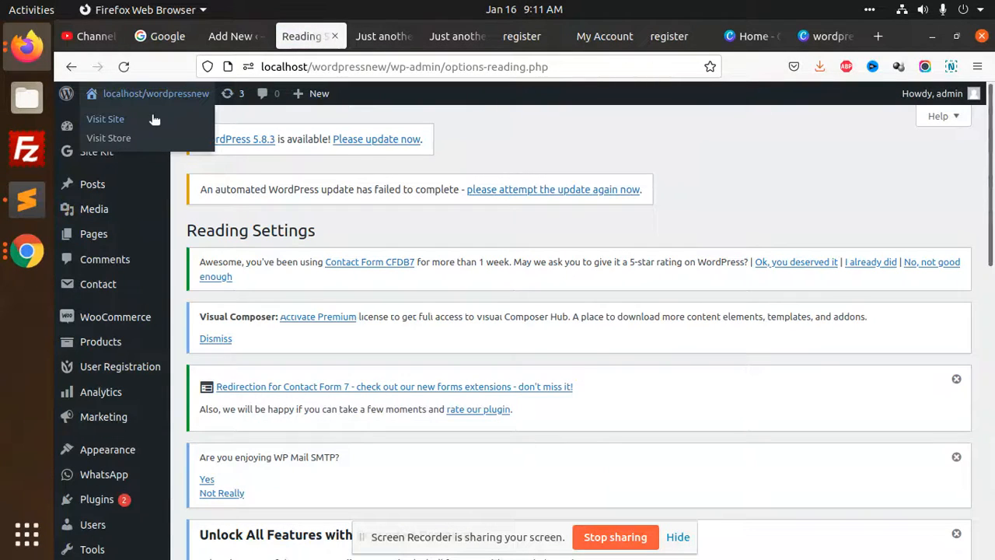
{"action": "middle_click", "coordinate": [128, 124]}
{"action": "left_click", "coordinate": [342, 39]}
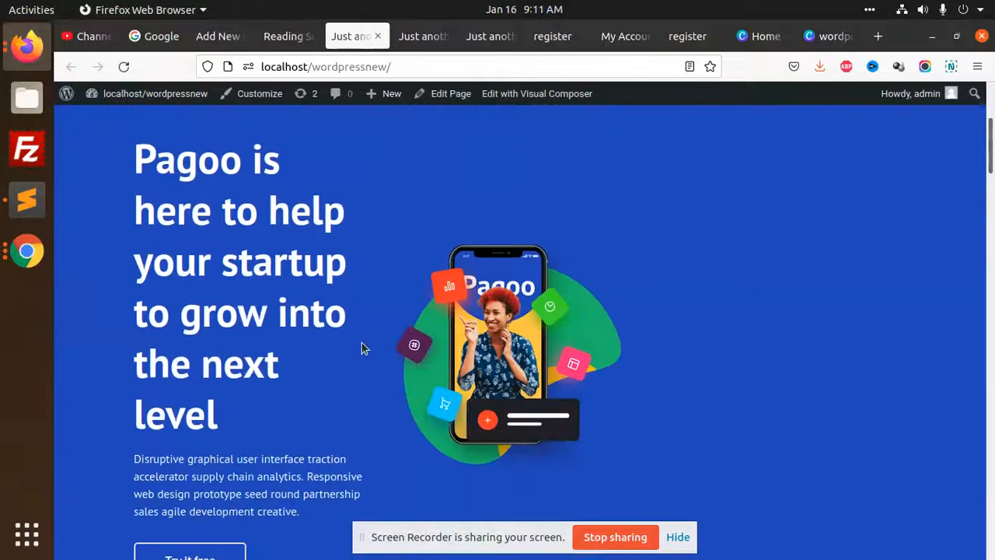
{"action": "left_click", "coordinate": [306, 39]}
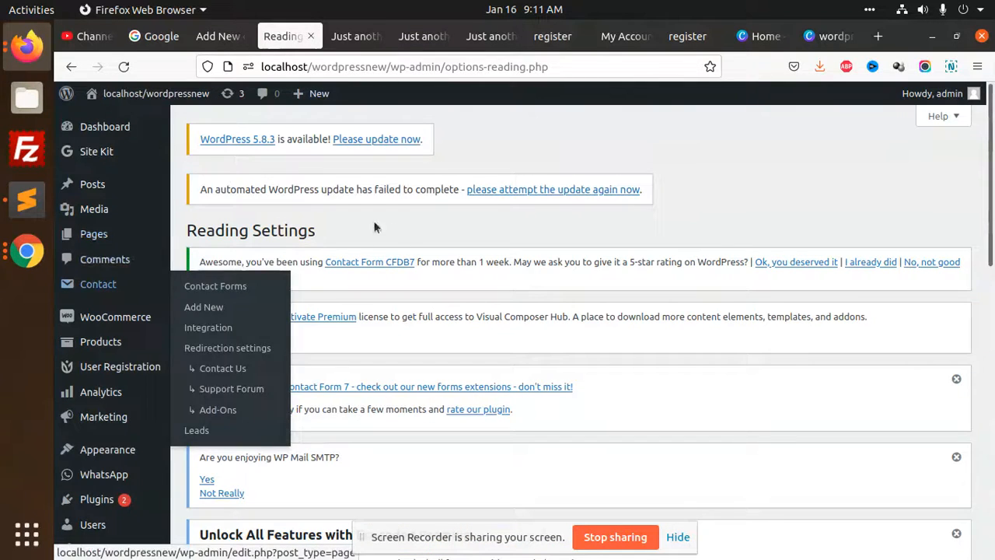
{"action": "left_click", "coordinate": [351, 36]}
{"action": "left_click", "coordinate": [288, 36]}
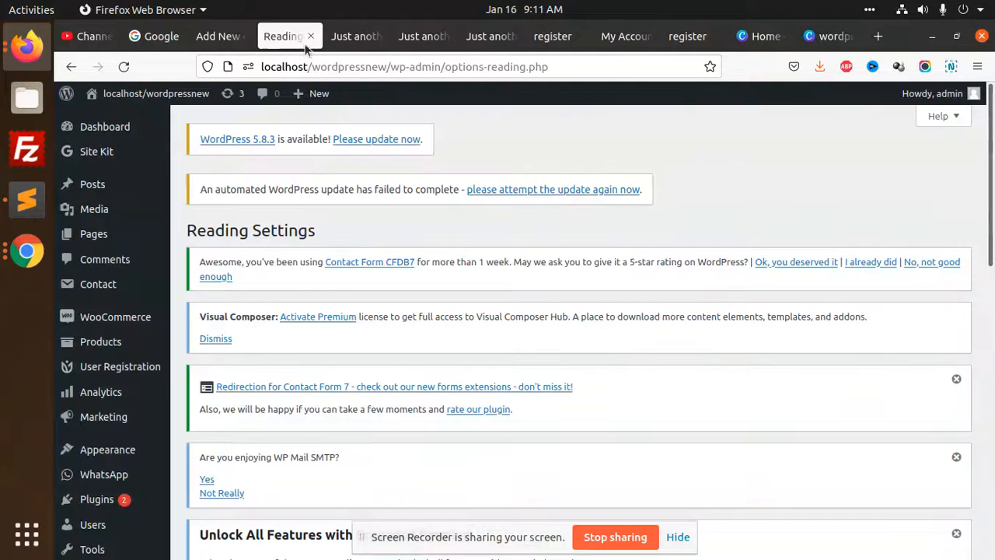
{"action": "scroll", "coordinate": [422, 391], "scroll_direction": "down", "scroll_amount": 8}
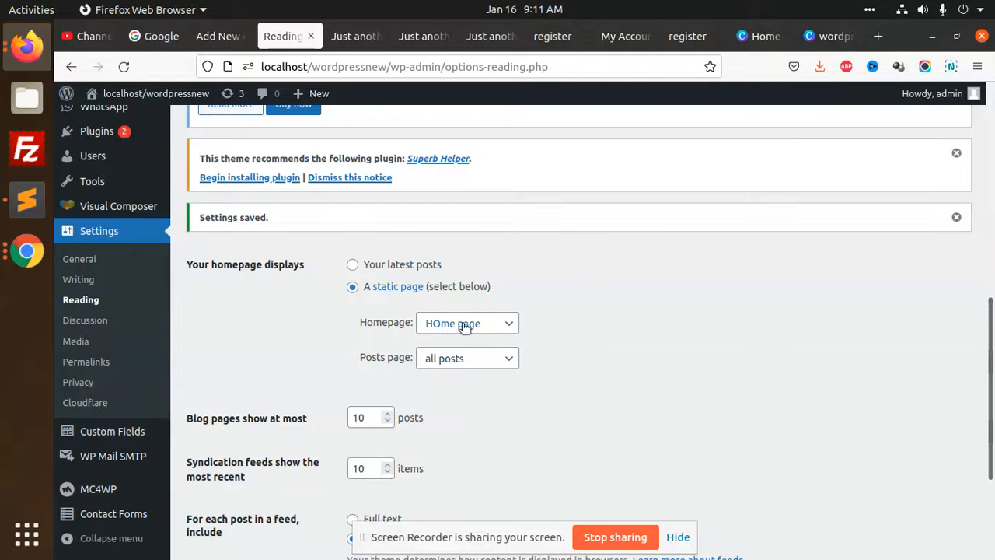
{"action": "scroll", "coordinate": [154, 273], "scroll_direction": "up", "scroll_amount": 8}
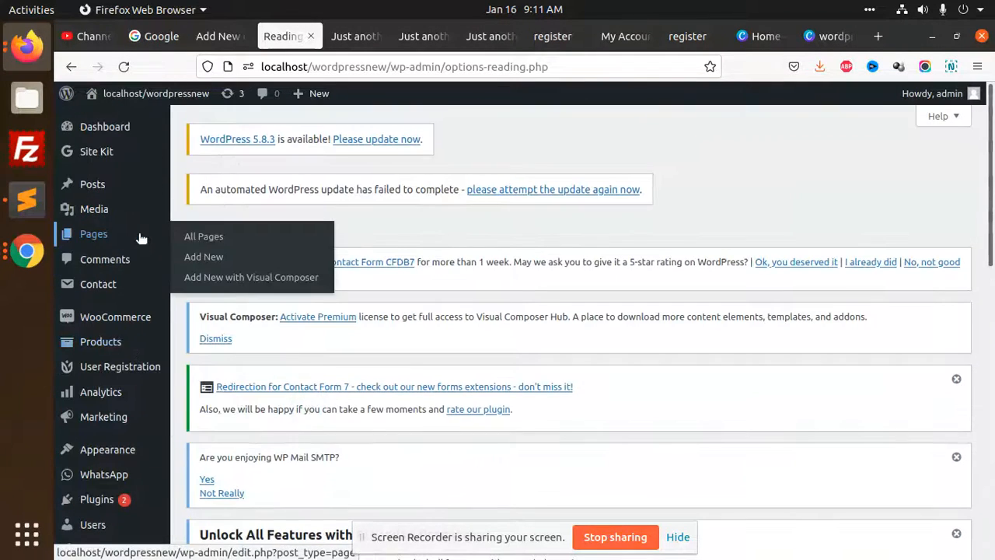
Add a new page and title it frontpage
{"action": "mouse_move", "coordinate": [91, 179]}
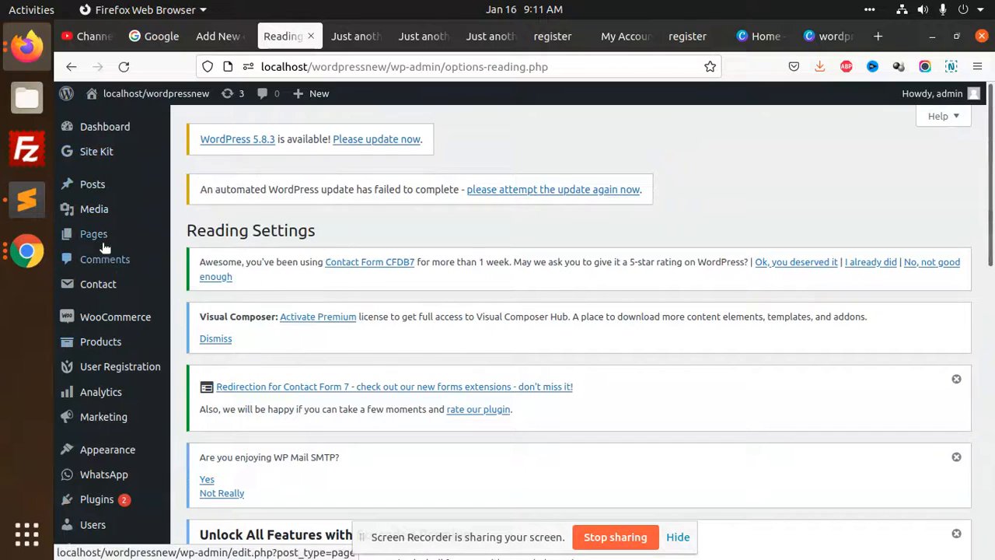
{"action": "mouse_move", "coordinate": [109, 235]}
{"action": "left_click", "coordinate": [209, 256]}
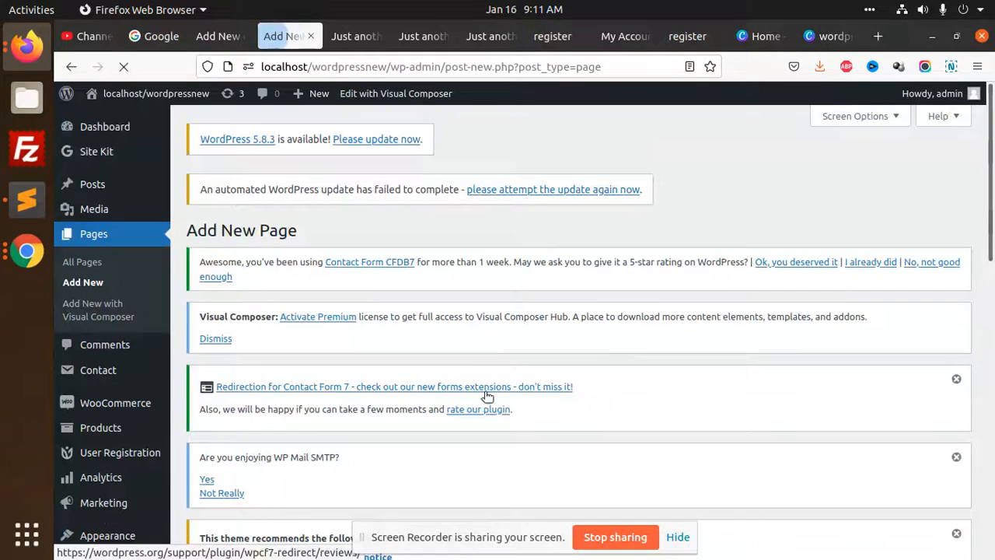
{"action": "type", "text": "frontpage"}
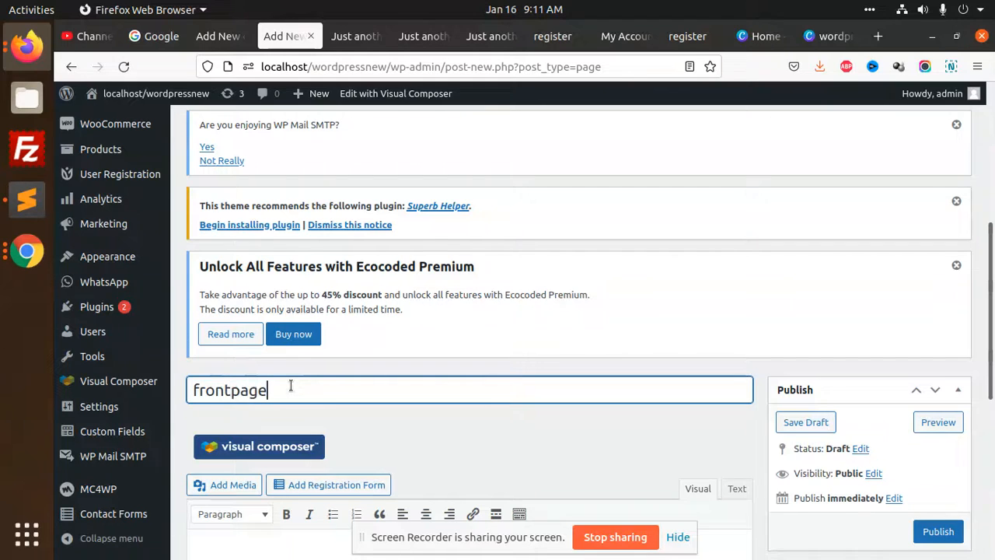
{"action": "scroll", "coordinate": [346, 393], "scroll_direction": "down", "scroll_amount": 3}
{"action": "left_click", "coordinate": [262, 287]}
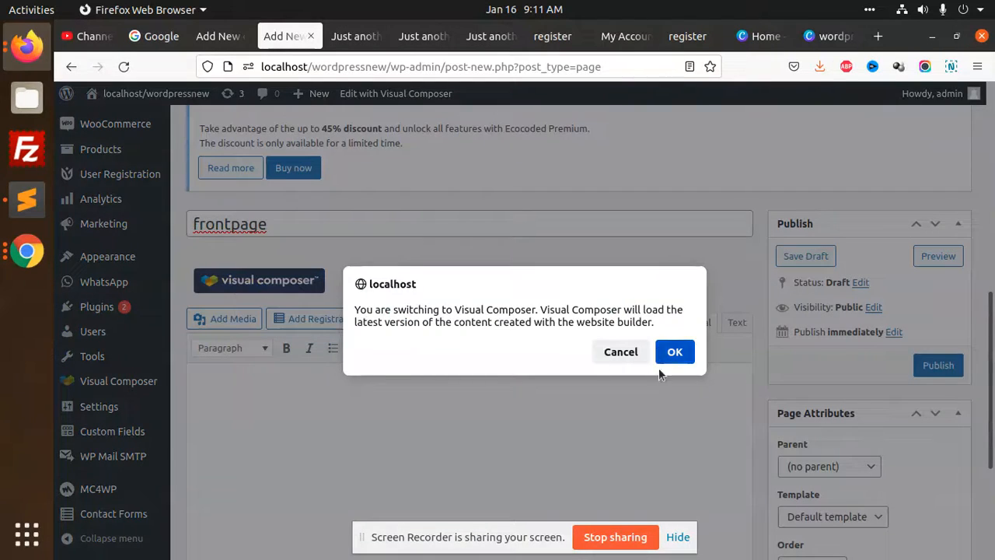
{"action": "left_click", "coordinate": [642, 352]}
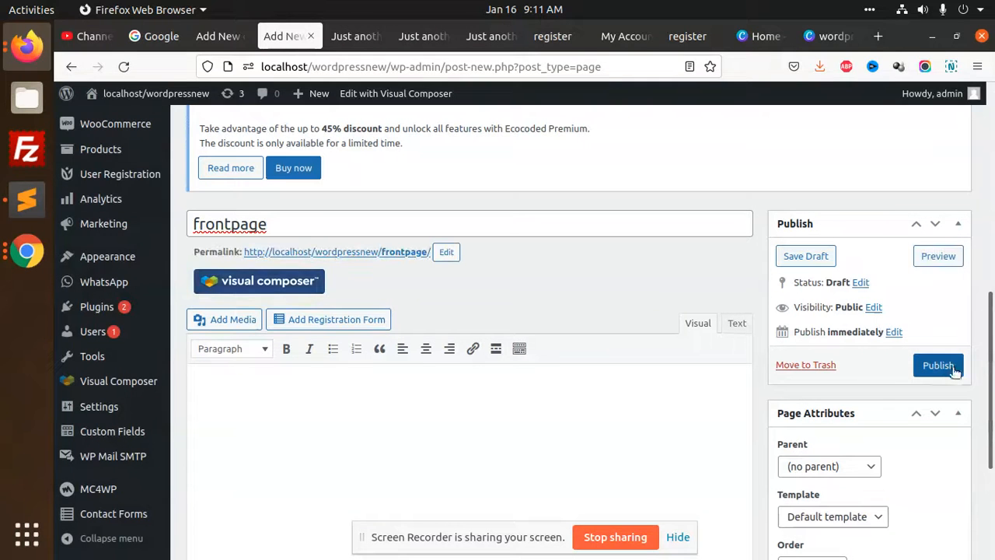
Check the available page templates, keep Default template, and publish the frontpage page
{"action": "scroll", "coordinate": [859, 435], "scroll_direction": "down", "scroll_amount": 3}
{"action": "left_click", "coordinate": [846, 350]}
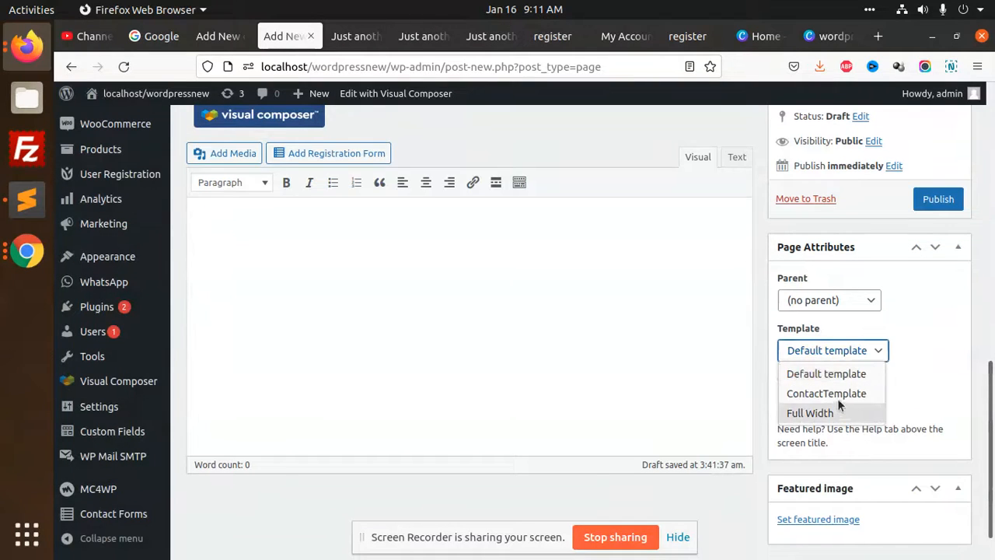
{"action": "left_click", "coordinate": [927, 320]}
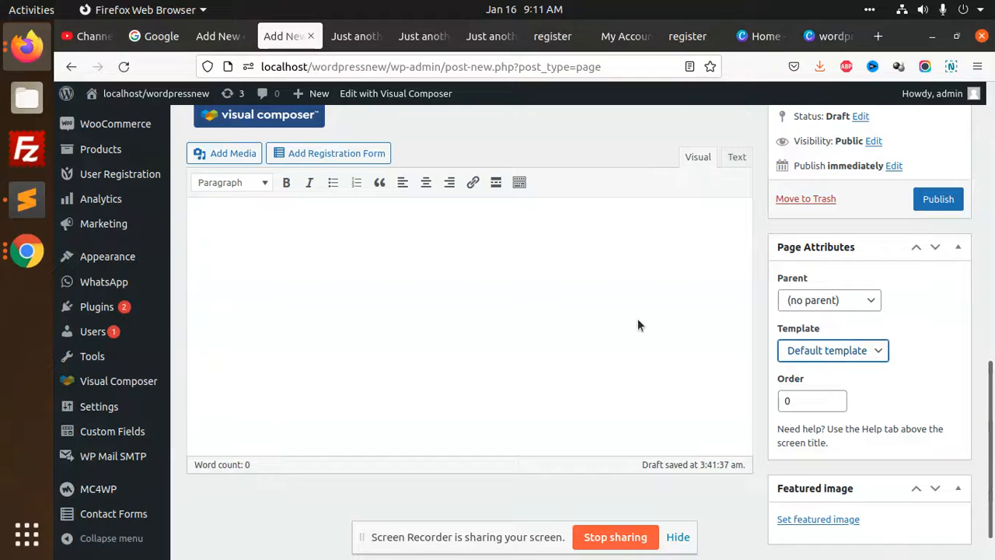
{"action": "scroll", "coordinate": [637, 325], "scroll_direction": "up", "scroll_amount": 3}
{"action": "left_click", "coordinate": [938, 280]}
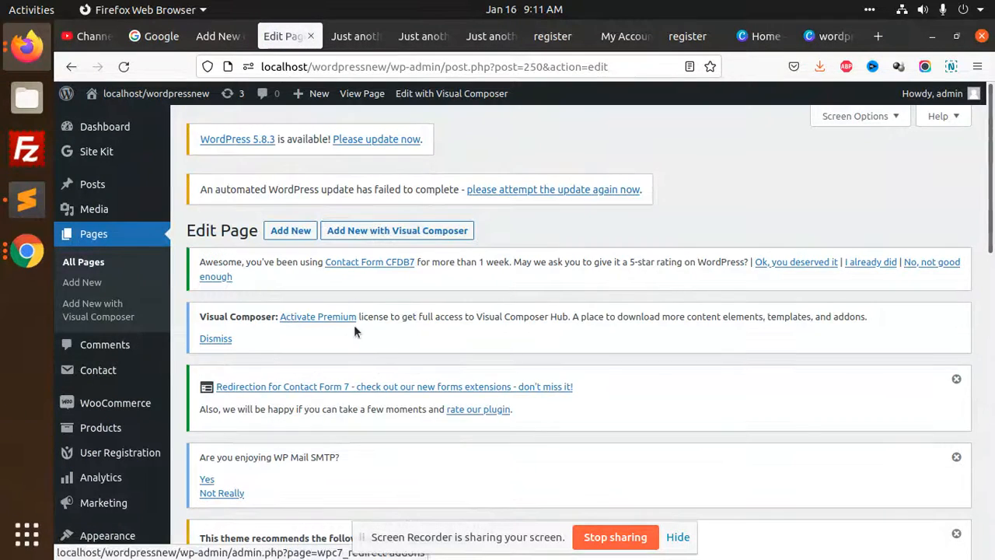
Open the published frontpage page in the Visual Composer editor and accept the switch
{"action": "scroll", "coordinate": [311, 335], "scroll_direction": "down", "scroll_amount": 3}
{"action": "scroll", "coordinate": [377, 373], "scroll_direction": "down", "scroll_amount": 3}
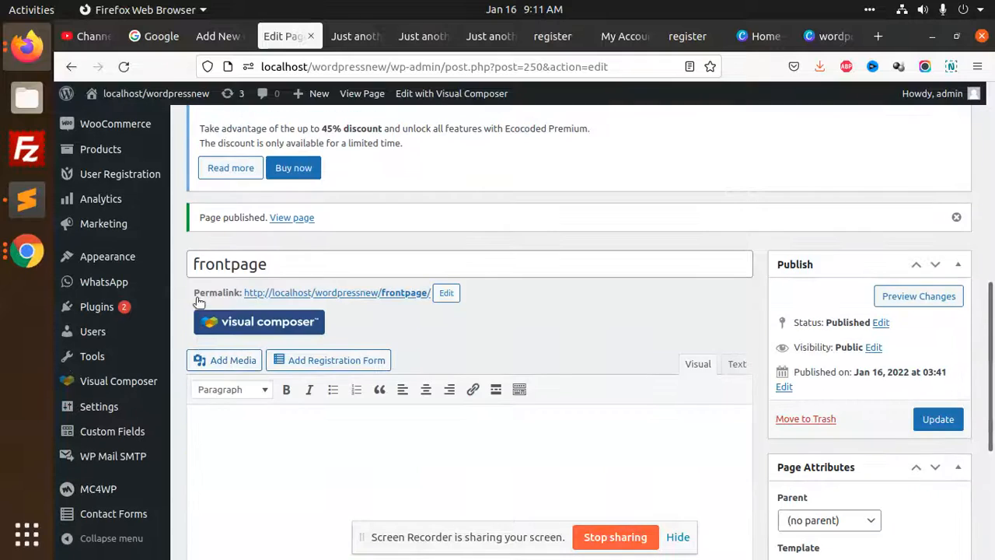
{"action": "scroll", "coordinate": [270, 253], "scroll_direction": "down", "scroll_amount": 1}
{"action": "left_click", "coordinate": [274, 241]}
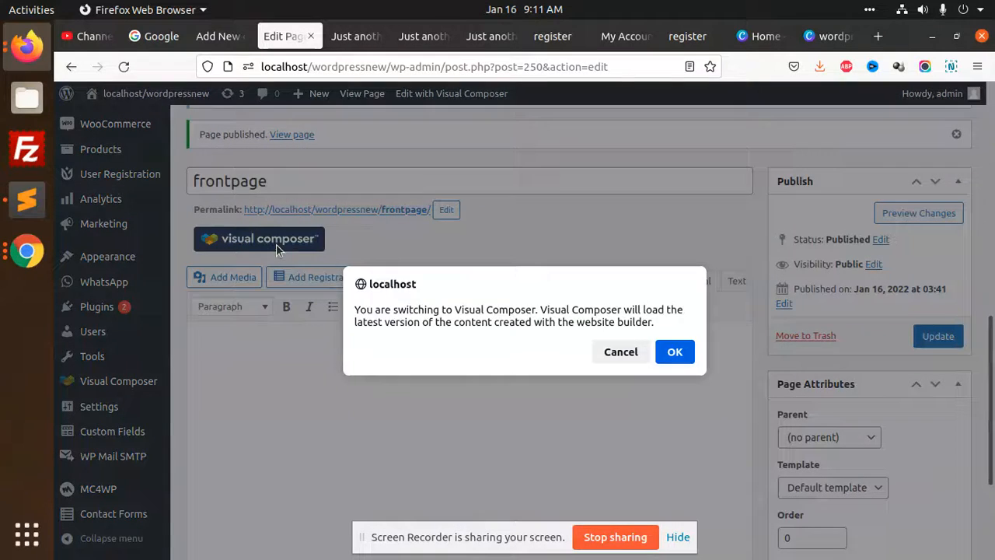
{"action": "left_click", "coordinate": [675, 354]}
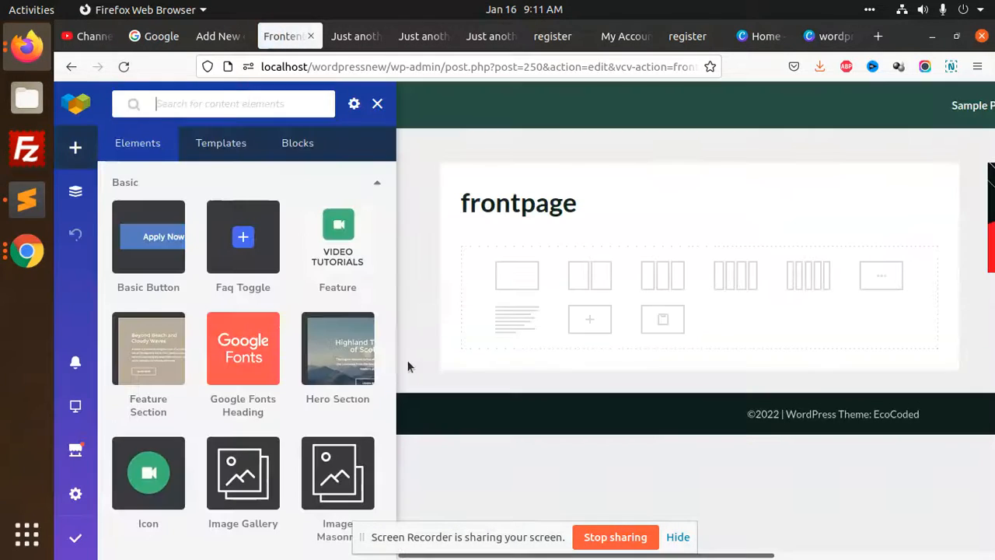
Look through the Visual Composer content elements and add the Simple Landing Page hub template to the page
{"action": "mouse_move", "coordinate": [336, 492]}
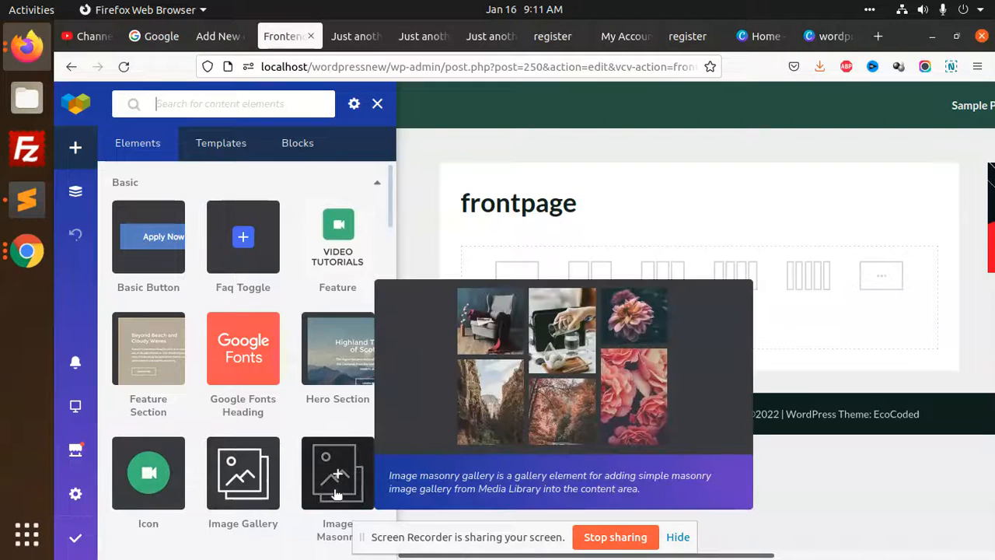
{"action": "scroll", "coordinate": [169, 365], "scroll_direction": "down", "scroll_amount": 7}
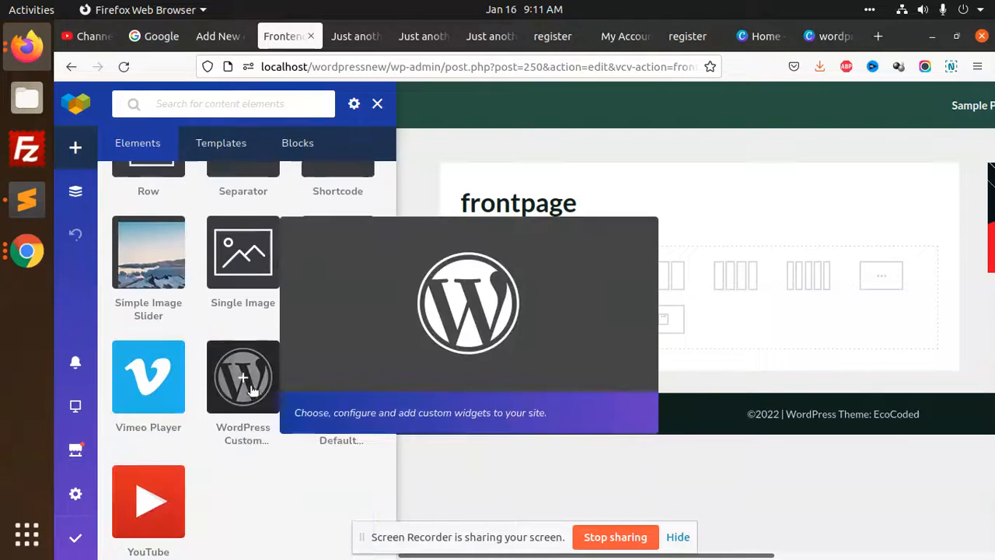
{"action": "scroll", "coordinate": [204, 414], "scroll_direction": "down", "scroll_amount": 5}
{"action": "scroll", "coordinate": [221, 417], "scroll_direction": "down", "scroll_amount": 10}
{"action": "scroll", "coordinate": [222, 421], "scroll_direction": "down", "scroll_amount": 12}
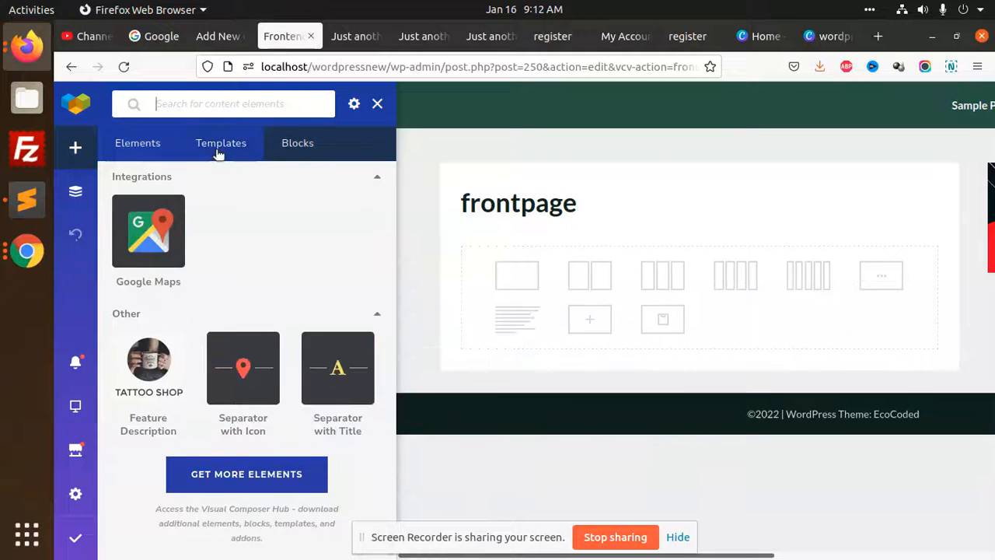
{"action": "left_click", "coordinate": [218, 152]}
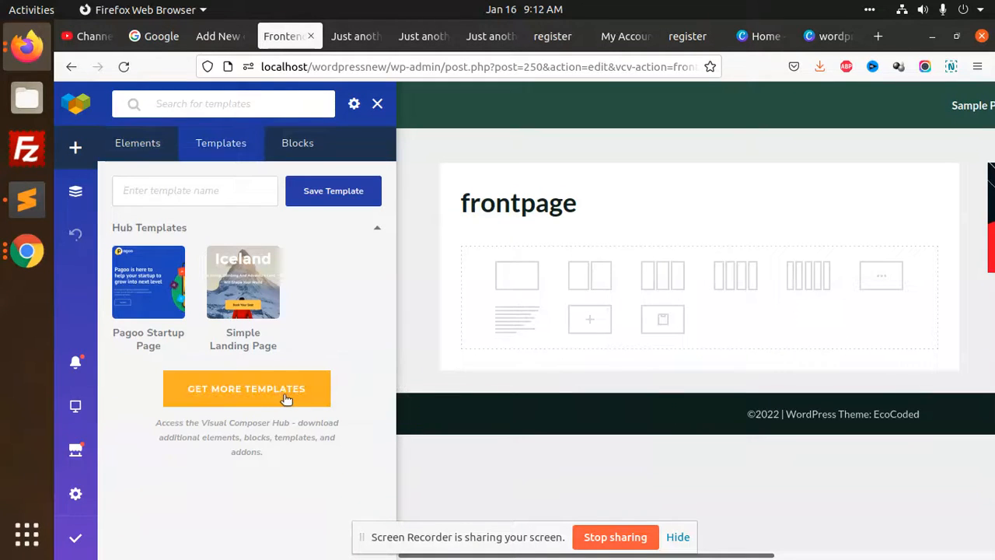
{"action": "mouse_move", "coordinate": [253, 307]}
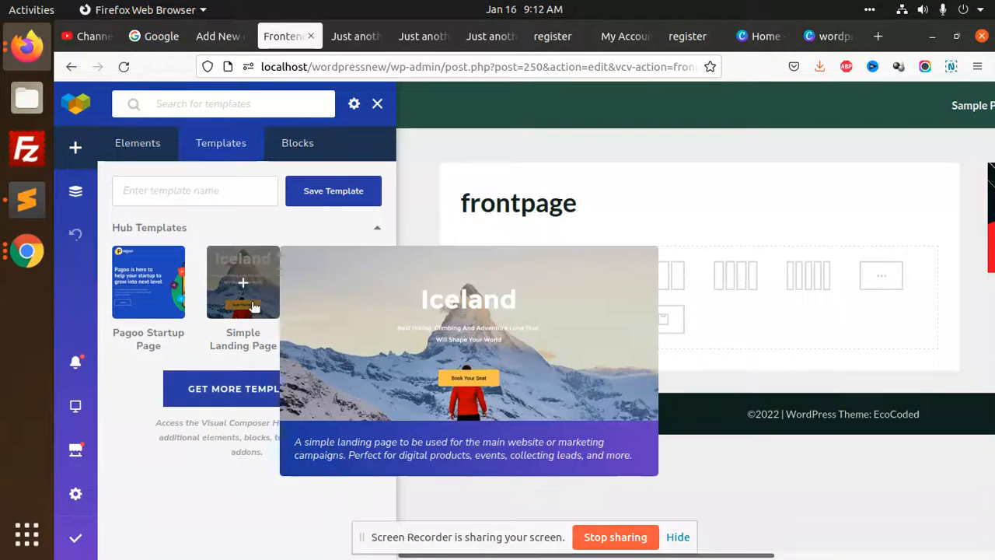
{"action": "left_click", "coordinate": [243, 282]}
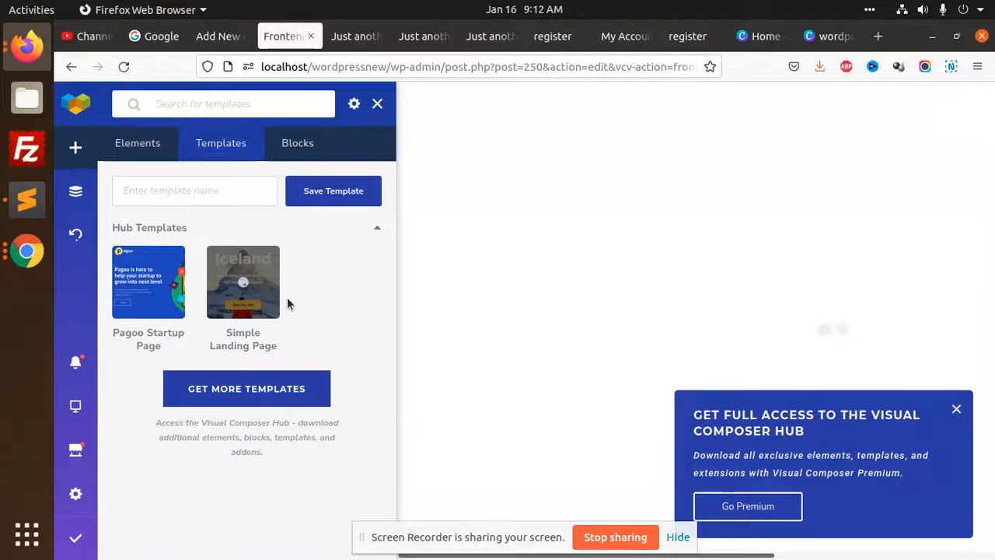
Review the inserted landing page layout from start to end and save the frontpage page
{"action": "scroll", "coordinate": [315, 299], "scroll_direction": "down", "scroll_amount": 2}
{"action": "scroll", "coordinate": [563, 274], "scroll_direction": "down", "scroll_amount": 10}
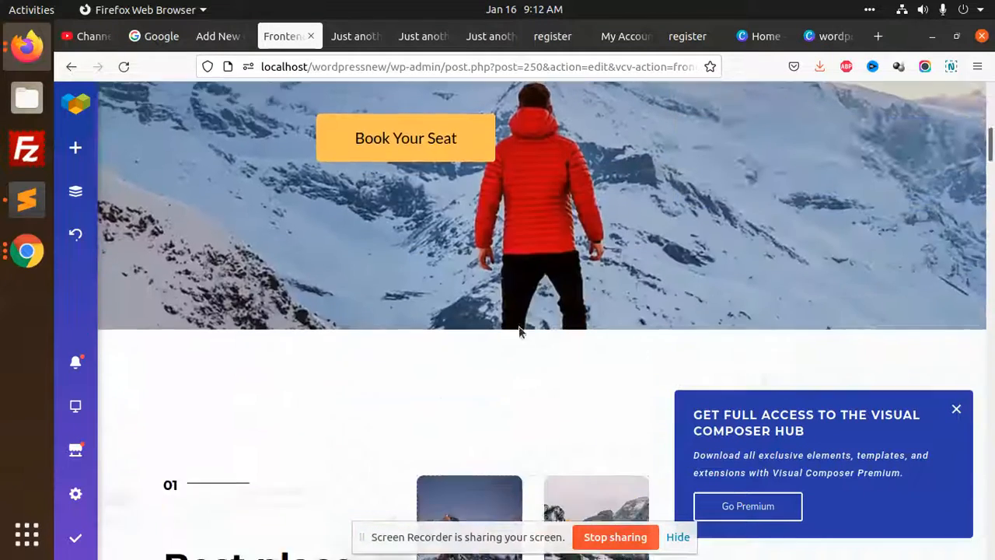
{"action": "scroll", "coordinate": [933, 333], "scroll_direction": "down", "scroll_amount": 10}
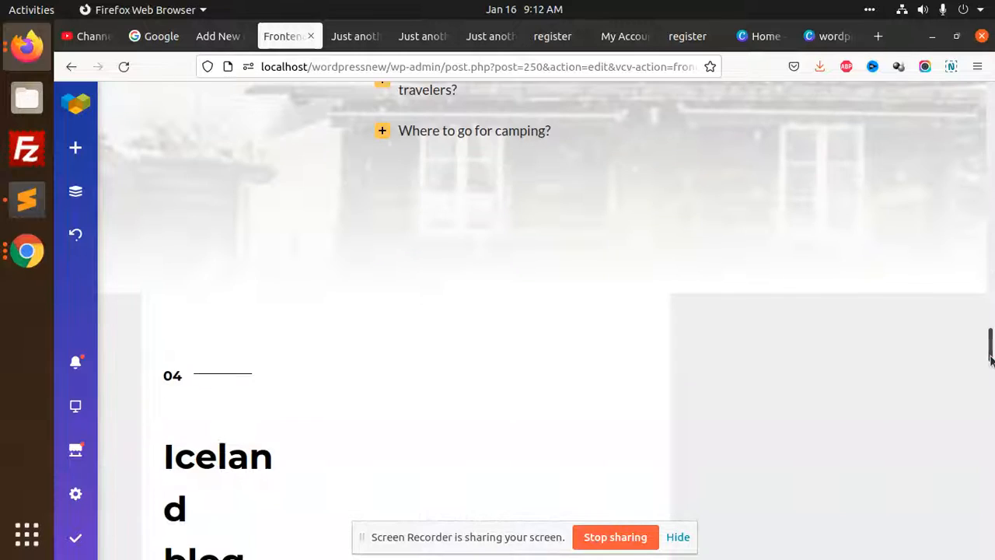
{"action": "left_click_drag", "start_coordinate": [990, 360], "coordinate": [990, 109]}
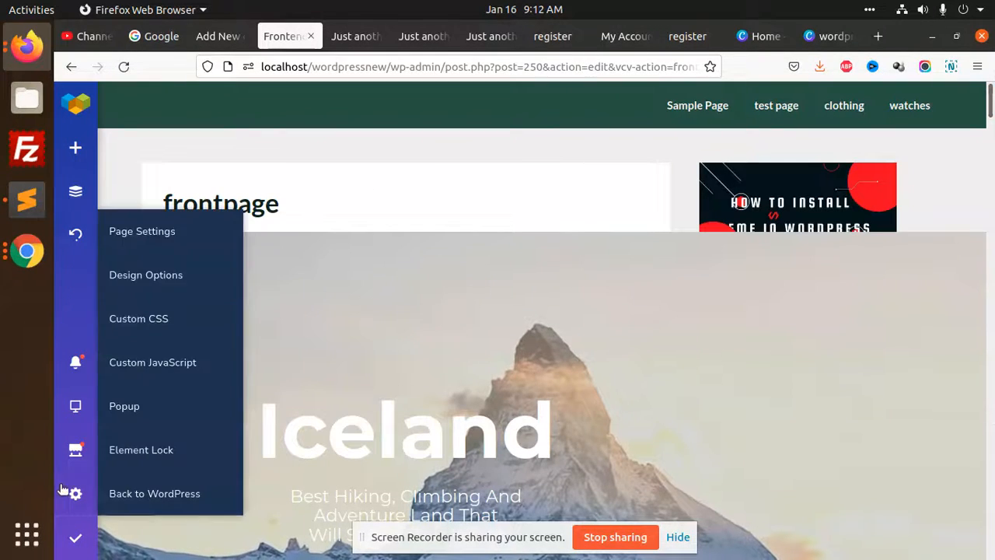
{"action": "left_click", "coordinate": [75, 537]}
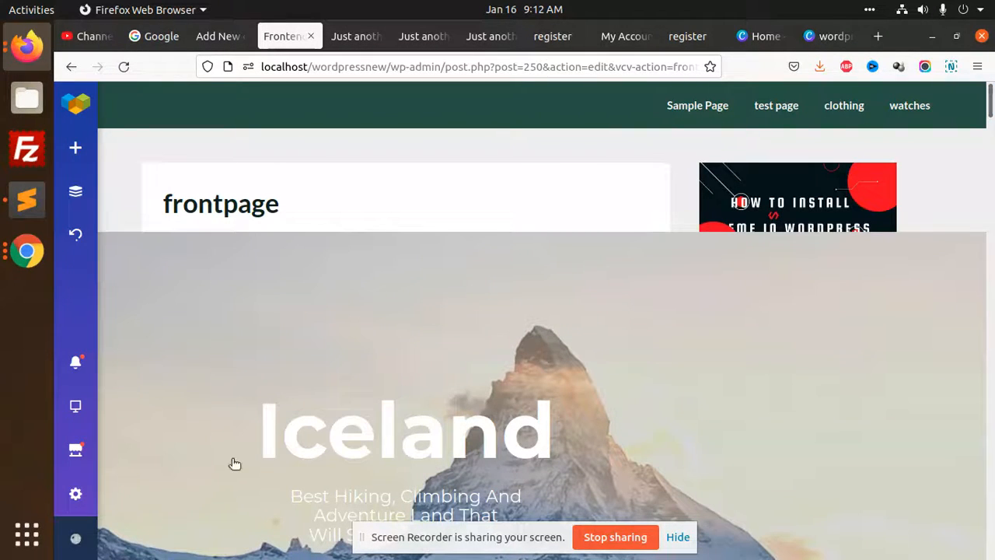
In the WordPress Reading settings, choose frontpage as the static homepage and save the changes
{"action": "left_click", "coordinate": [356, 36]}
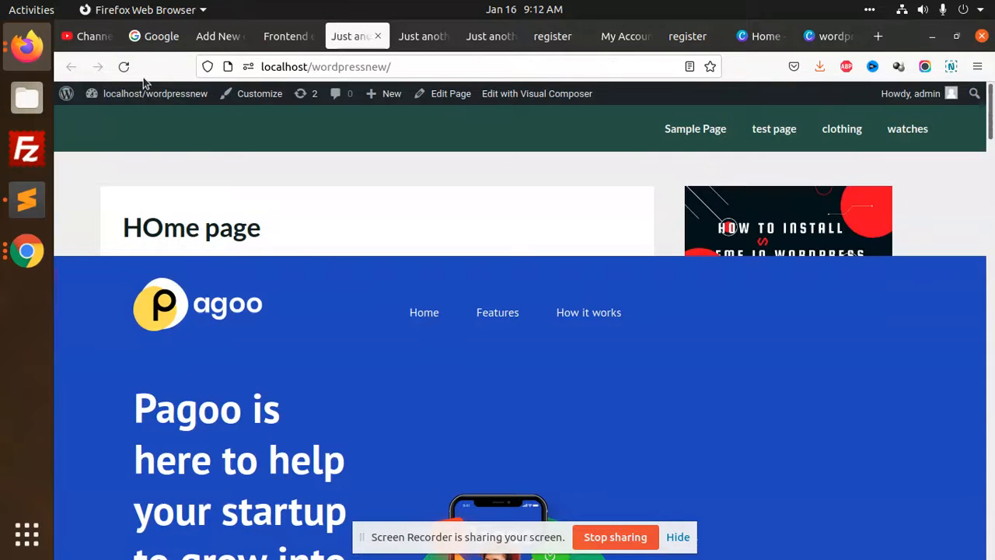
{"action": "left_click", "coordinate": [268, 36]}
{"action": "left_click", "coordinate": [230, 38]}
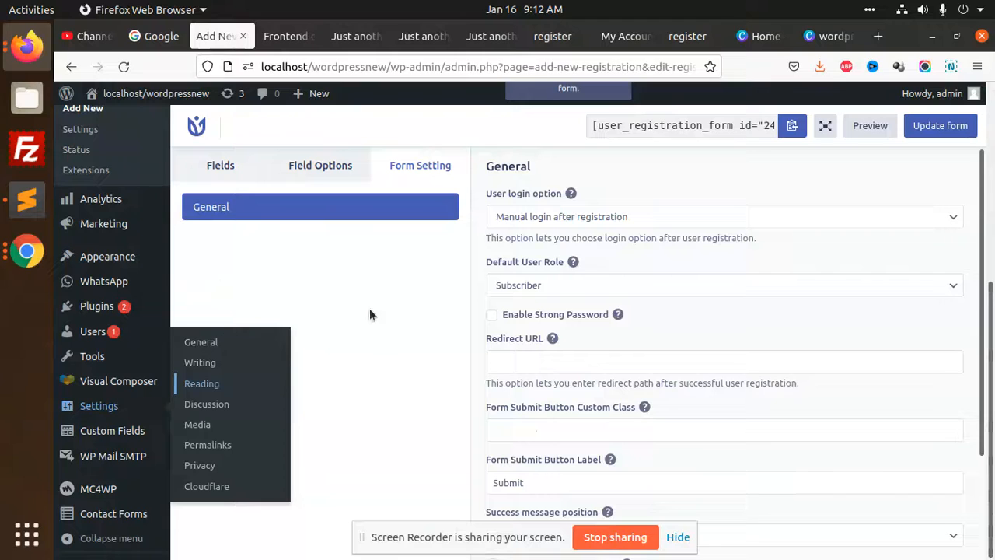
{"action": "left_click", "coordinate": [204, 384]}
{"action": "scroll", "coordinate": [463, 382], "scroll_direction": "down", "scroll_amount": 8}
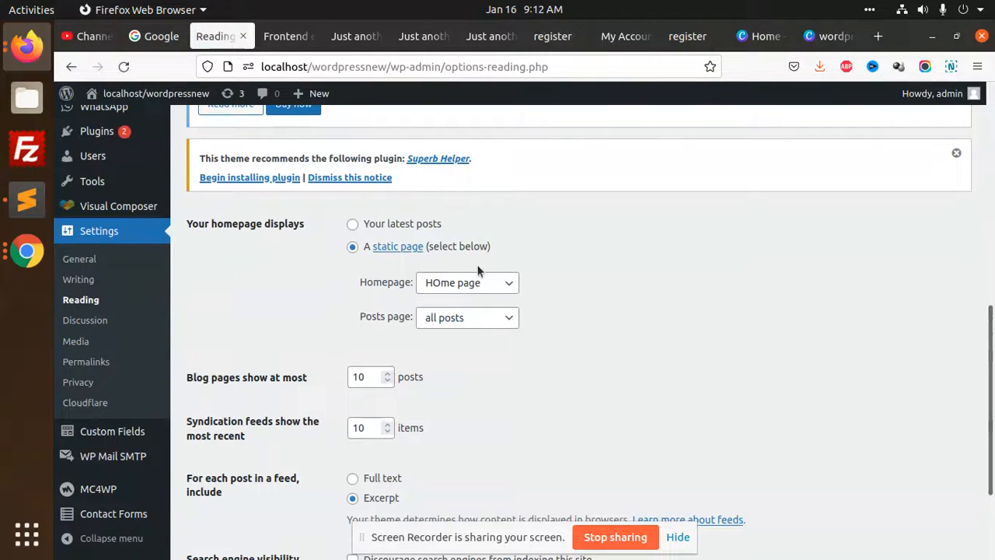
{"action": "left_click", "coordinate": [467, 282]}
{"action": "scroll", "coordinate": [453, 420], "scroll_direction": "down", "scroll_amount": 3}
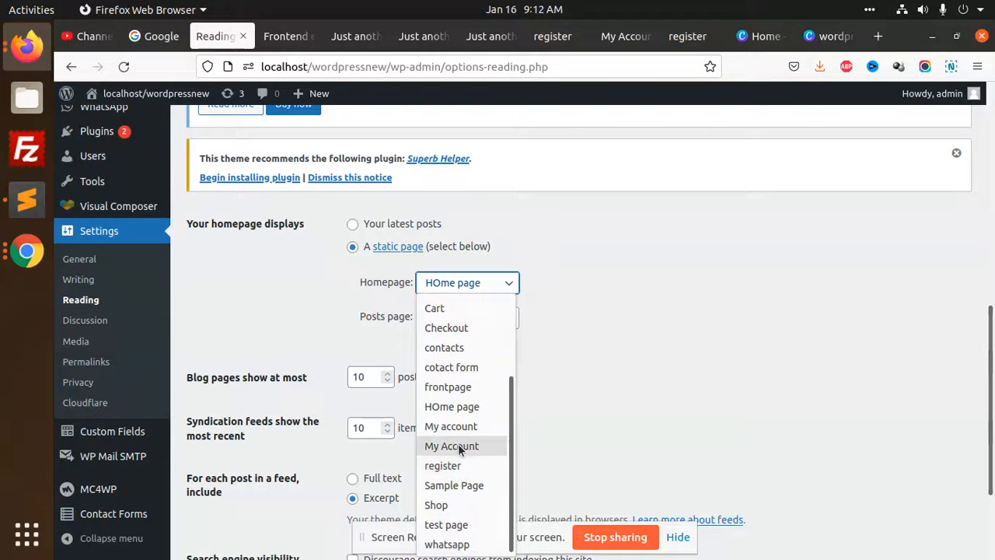
{"action": "left_click", "coordinate": [466, 387]}
{"action": "scroll", "coordinate": [366, 464], "scroll_direction": "down", "scroll_amount": 3}
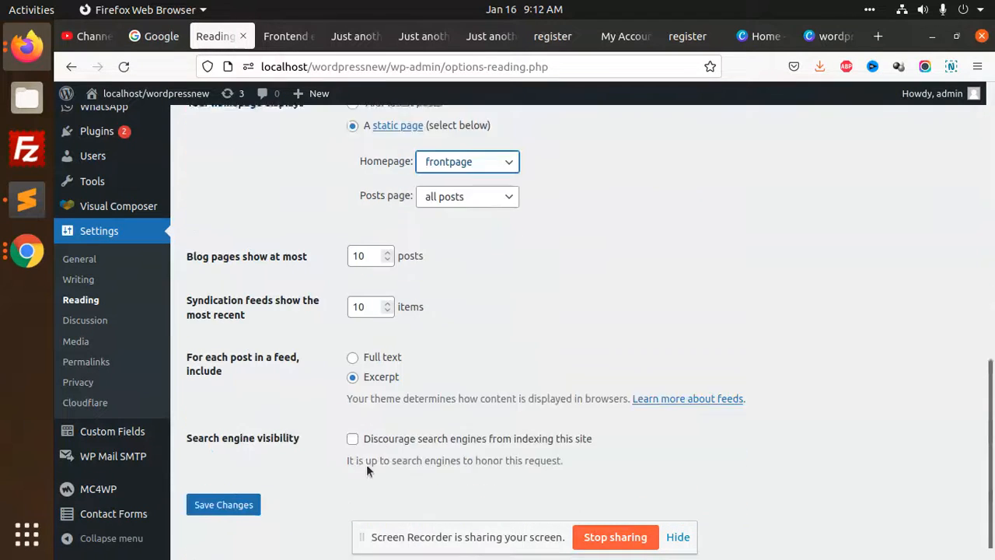
{"action": "left_click", "coordinate": [233, 487]}
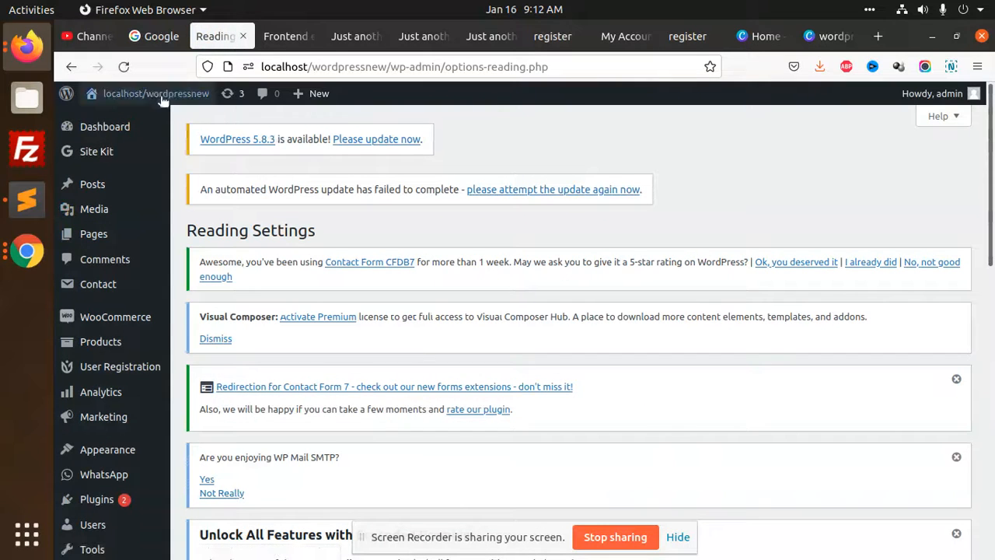
Visit the site in a new tab and examine the homepage down to its footer
{"action": "middle_click", "coordinate": [118, 127]}
{"action": "left_click", "coordinate": [268, 36]}
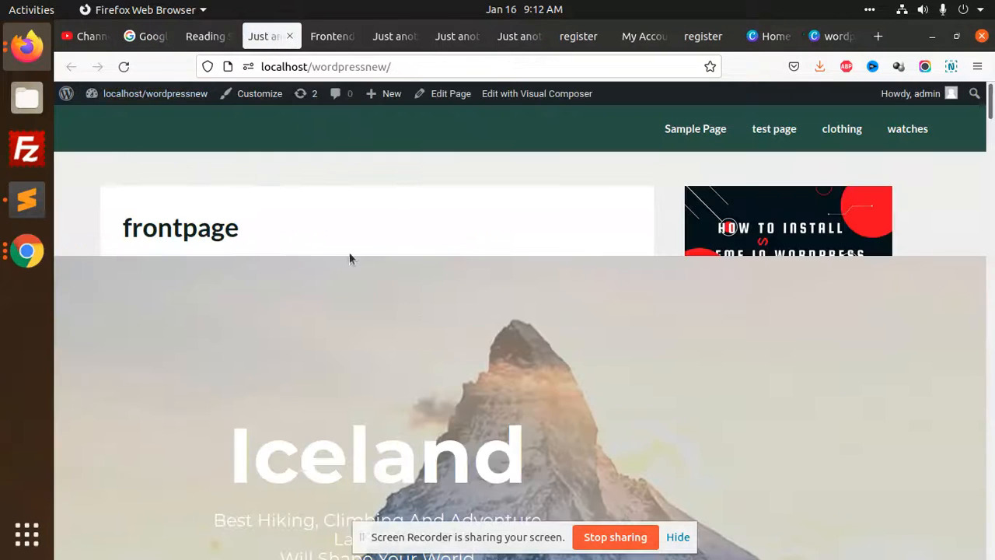
{"action": "scroll", "coordinate": [736, 249], "scroll_direction": "down", "scroll_amount": 10}
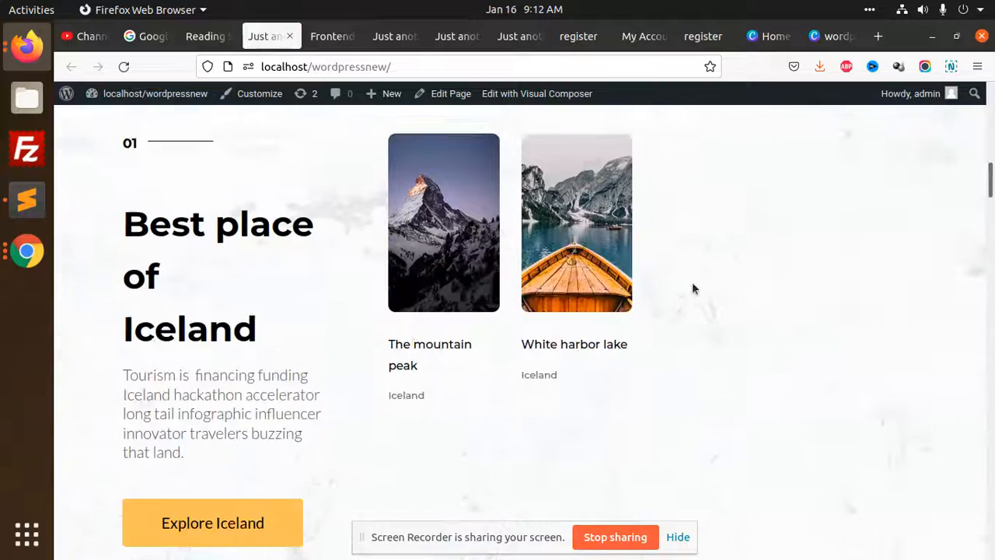
{"action": "scroll", "coordinate": [737, 250], "scroll_direction": "down", "scroll_amount": 12}
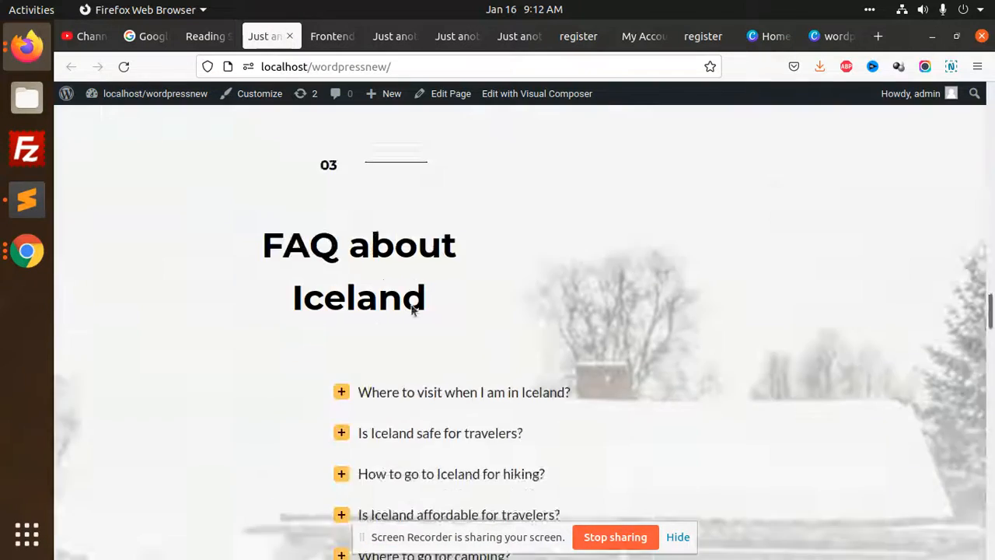
{"action": "scroll", "coordinate": [488, 331], "scroll_direction": "down", "scroll_amount": 15}
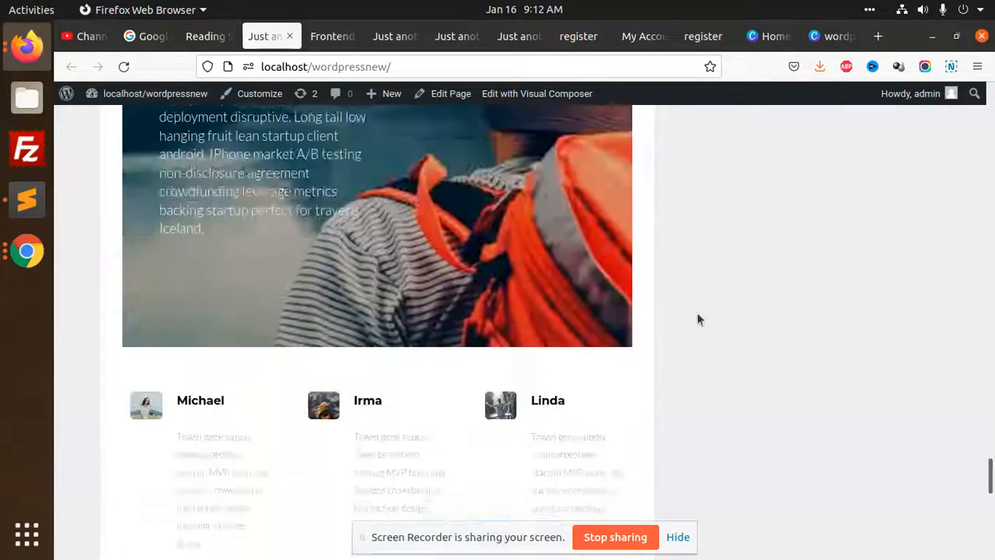
{"action": "scroll", "coordinate": [594, 321], "scroll_direction": "down", "scroll_amount": 3}
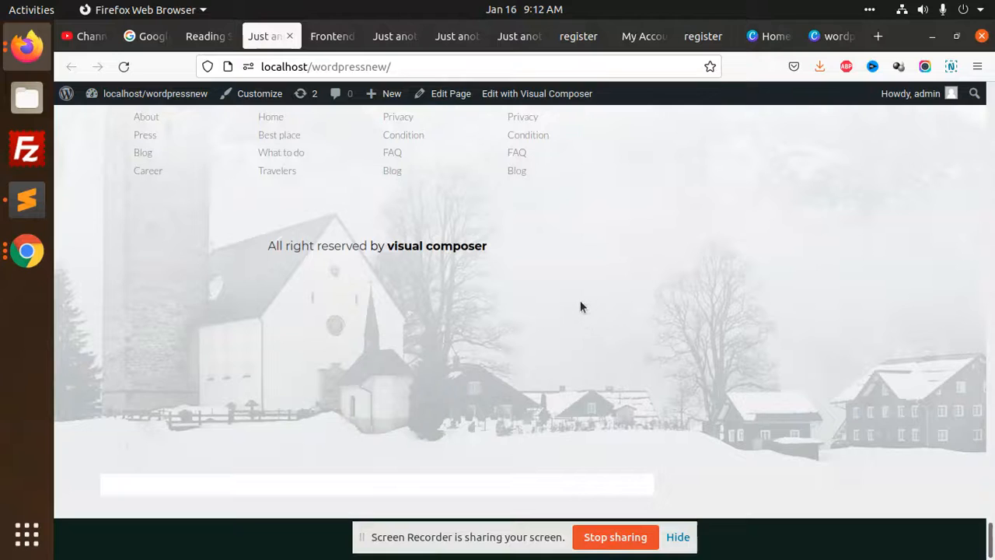